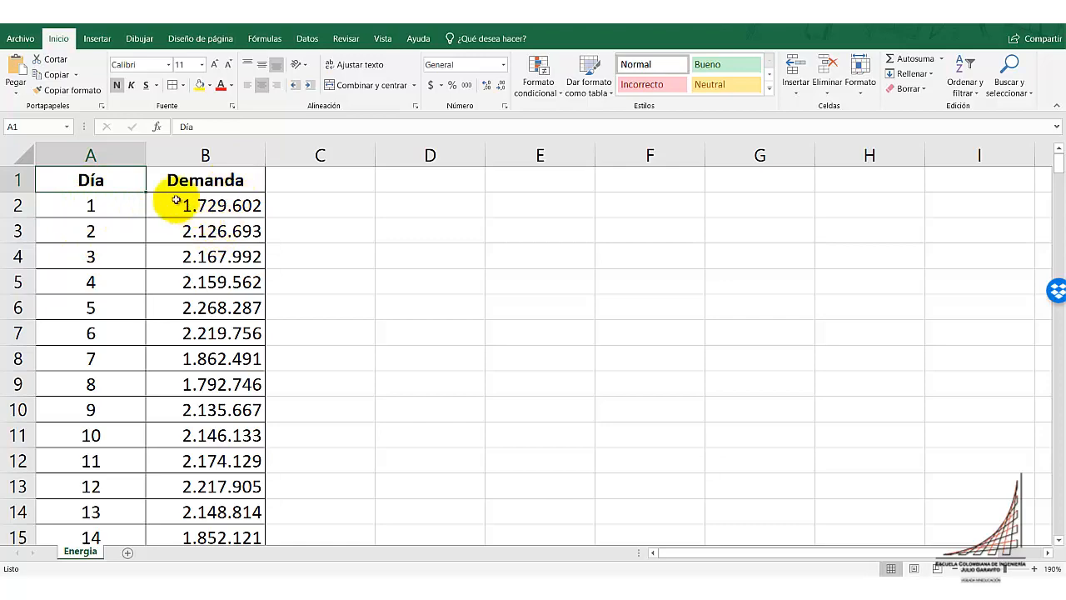
# Step: Start a forecast sheet from the Día and Demanda data in A1:B61, moving the forecast dialog clear of the empty columns
pyautogui.moveTo(90, 180); pyautogui.dragTo(227, 485)
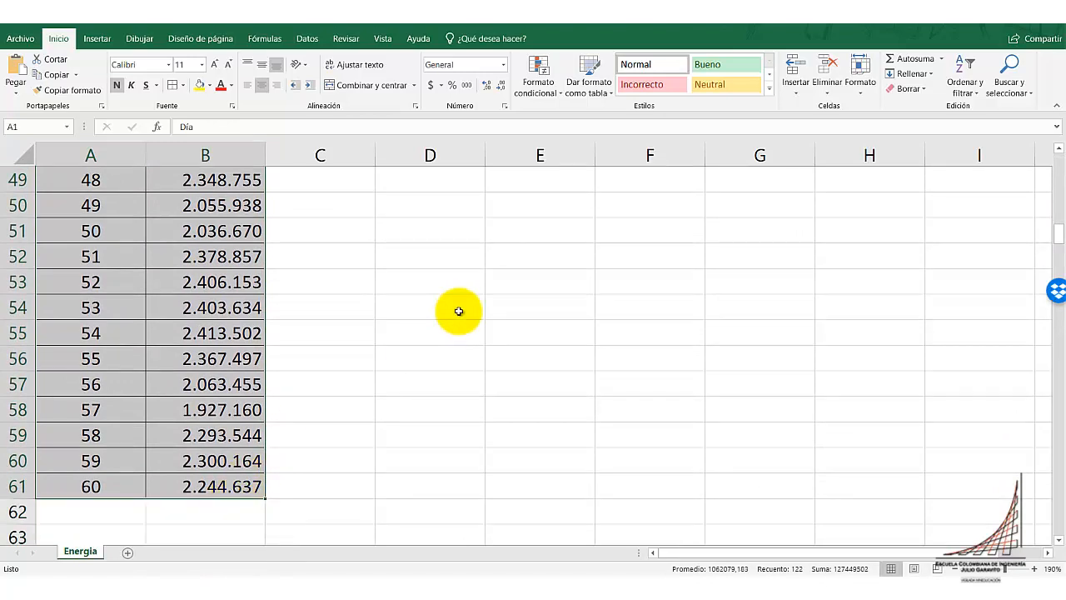
pyautogui.click(313, 40)
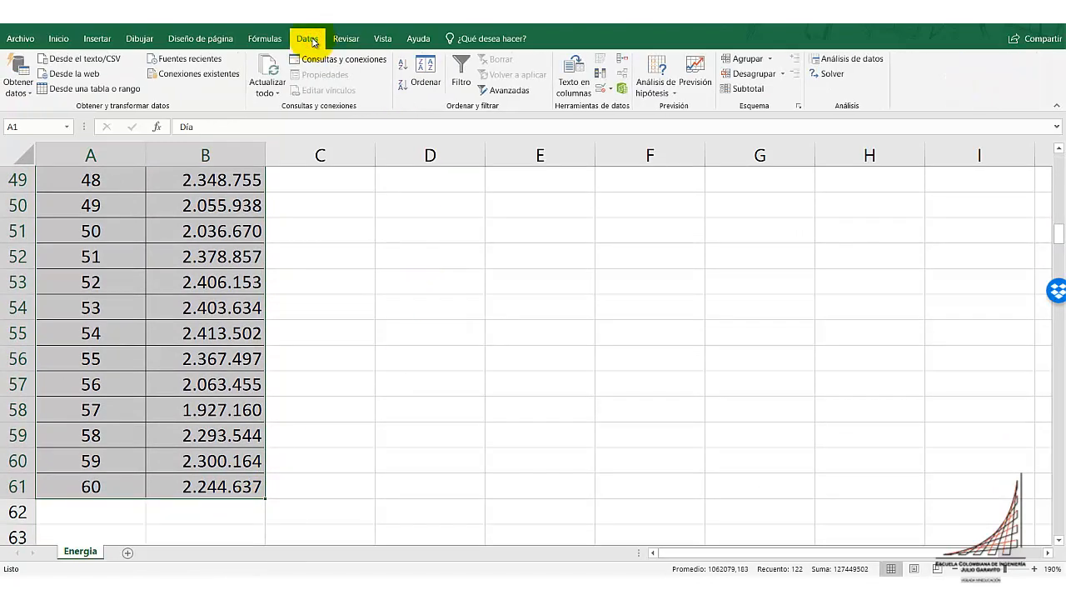
pyautogui.click(700, 86)
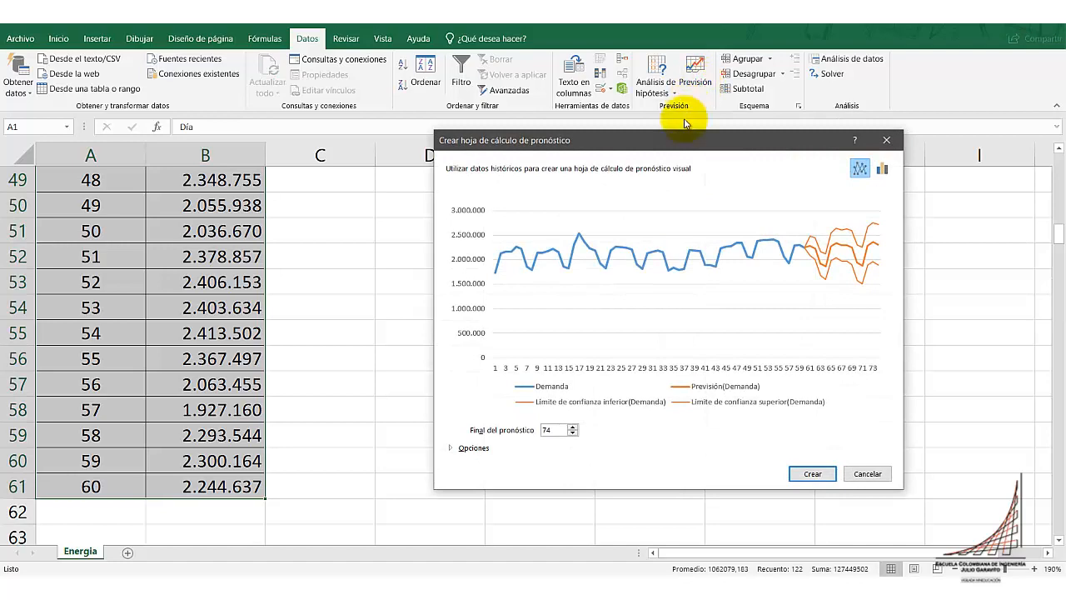
pyautogui.moveTo(679, 139); pyautogui.dragTo(517, 59)
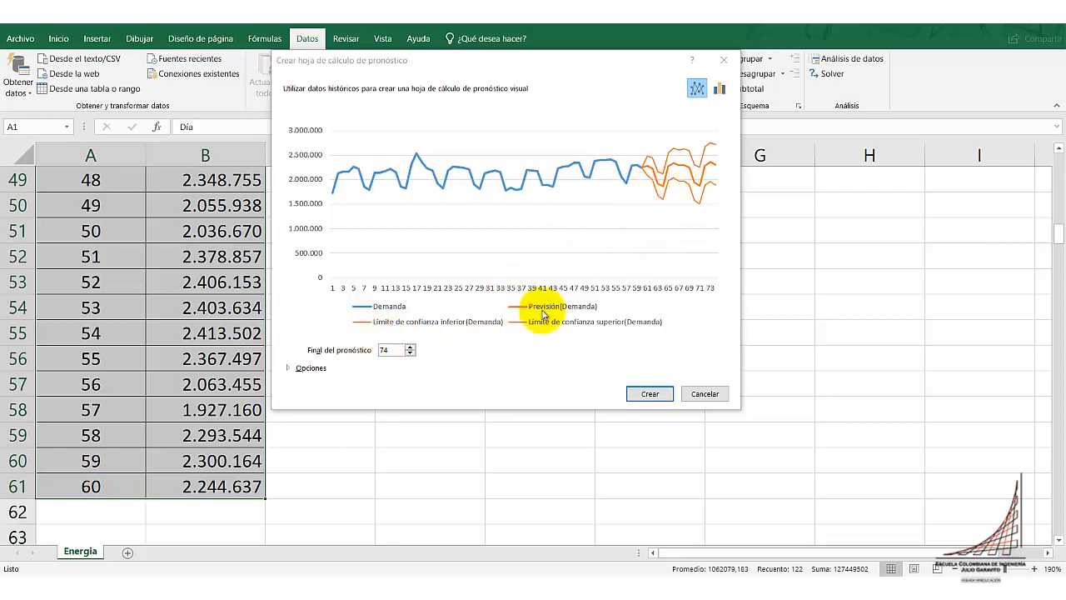
# Step: Set the forecast end to 80 and expand the additional forecast options
pyautogui.click(410, 354)
pyautogui.click(410, 354)
pyautogui.click(409, 354)
pyautogui.click(410, 354)
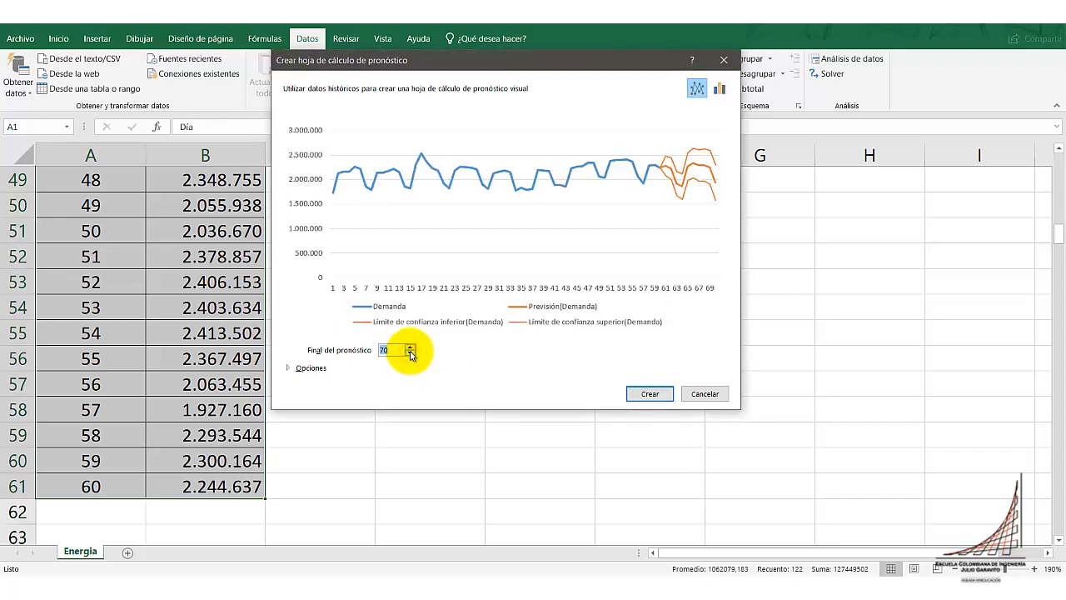
pyautogui.click(411, 348)
pyautogui.click(411, 347)
pyautogui.click(411, 347)
pyautogui.click(410, 347)
pyautogui.click(411, 348)
pyautogui.click(411, 348)
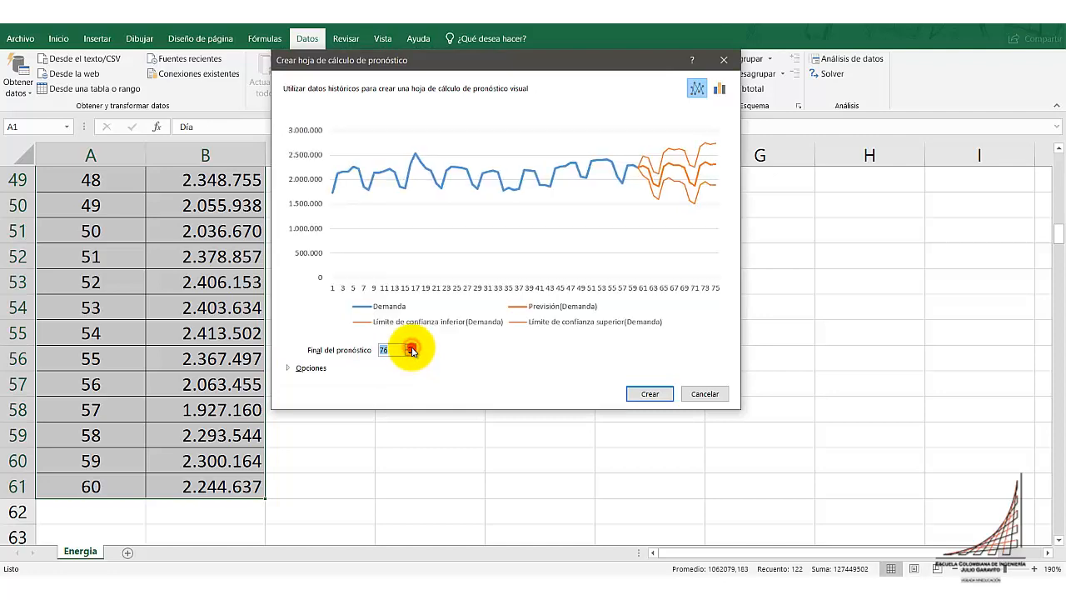
pyautogui.click(411, 348)
pyautogui.click(410, 347)
pyautogui.click(411, 348)
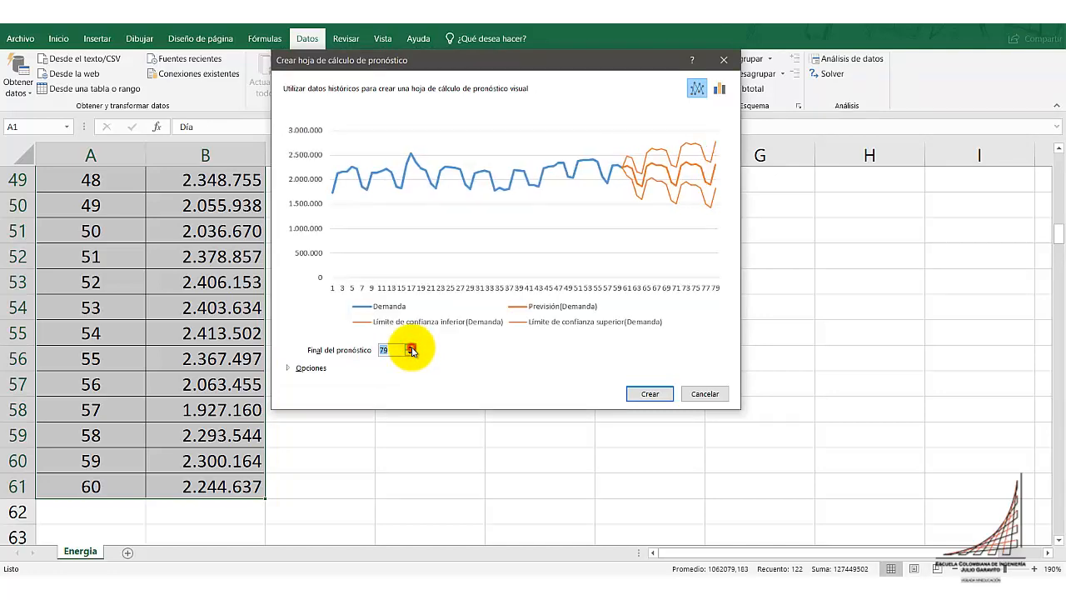
pyautogui.click(410, 347)
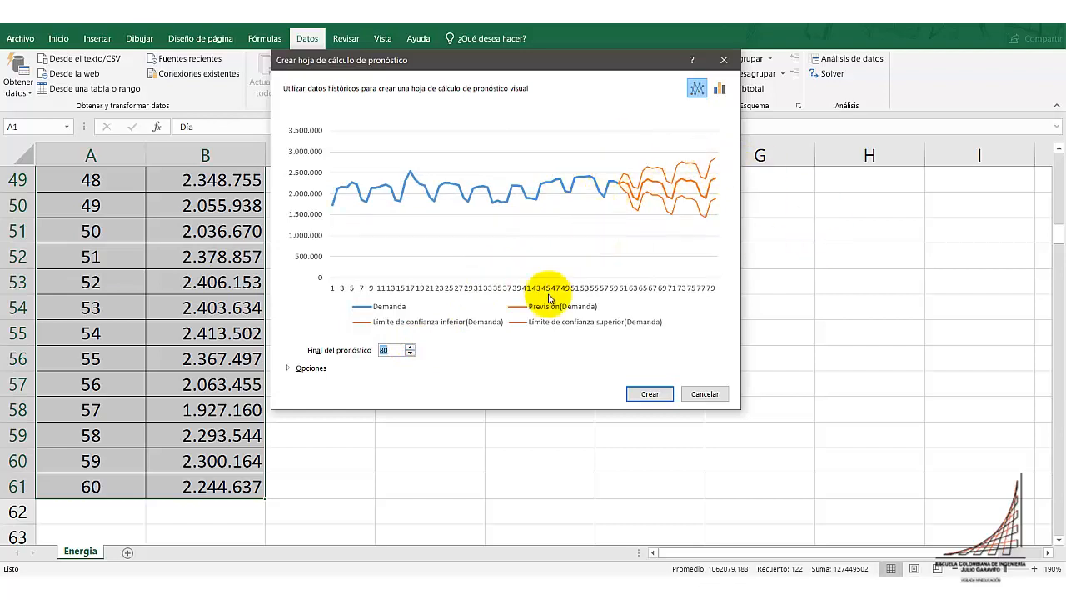
pyautogui.click(312, 369)
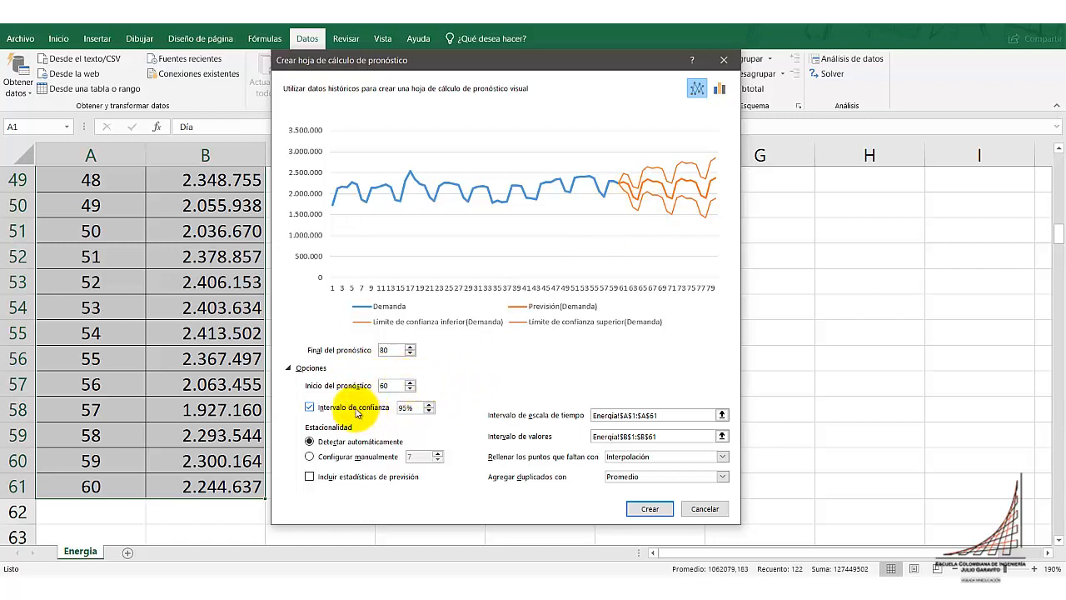
# Step: Try lowering the forecast's confidence interval to 85% and restore it to 95%
pyautogui.click(430, 410)
pyautogui.doubleClick(431, 413)
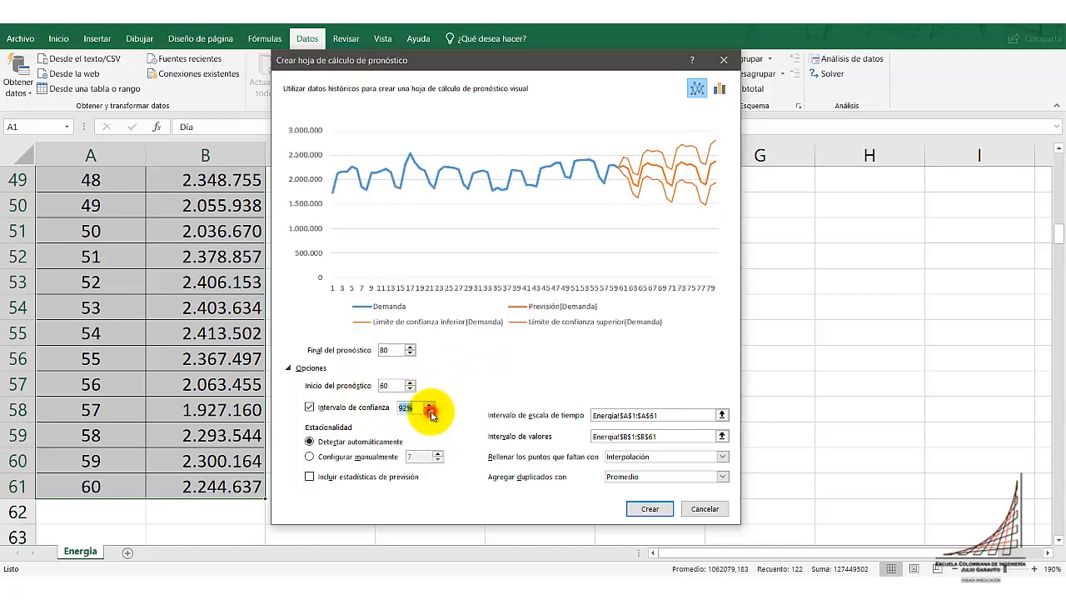
pyautogui.doubleClick(431, 414)
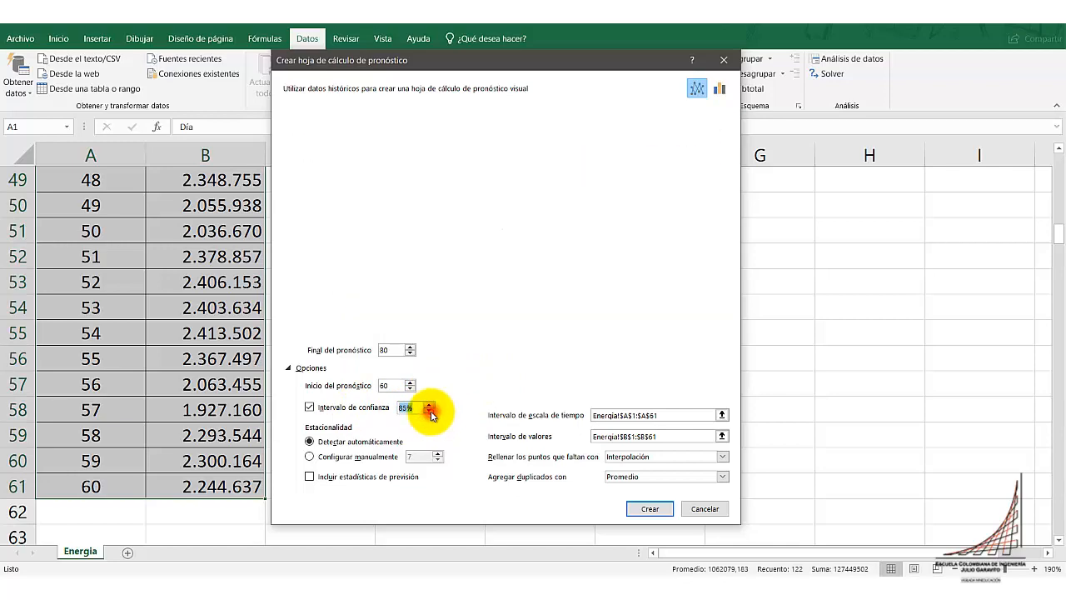
pyautogui.click(430, 411)
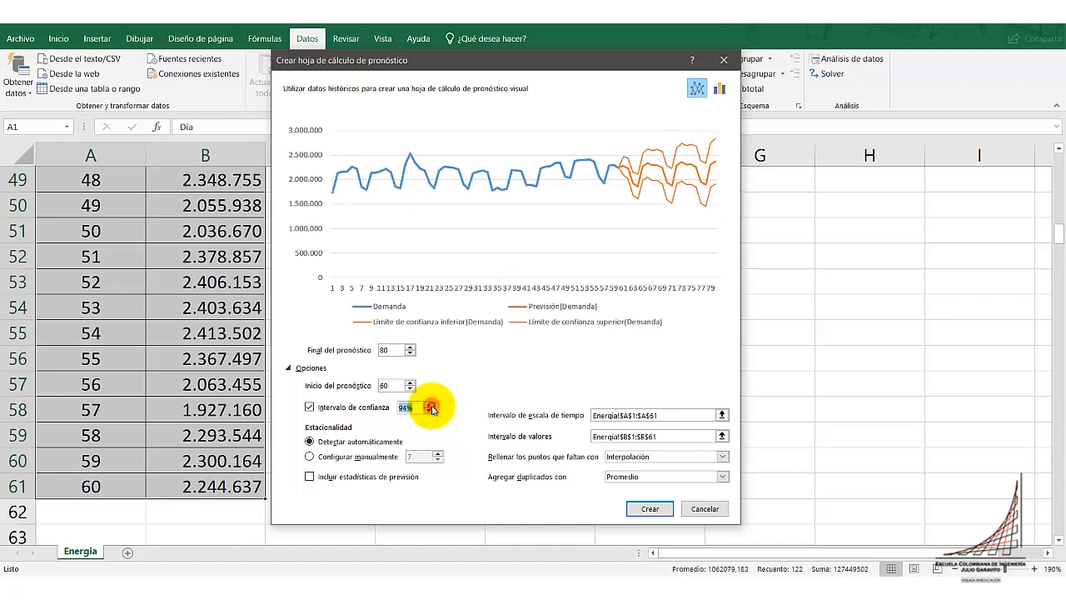
pyautogui.click(430, 405)
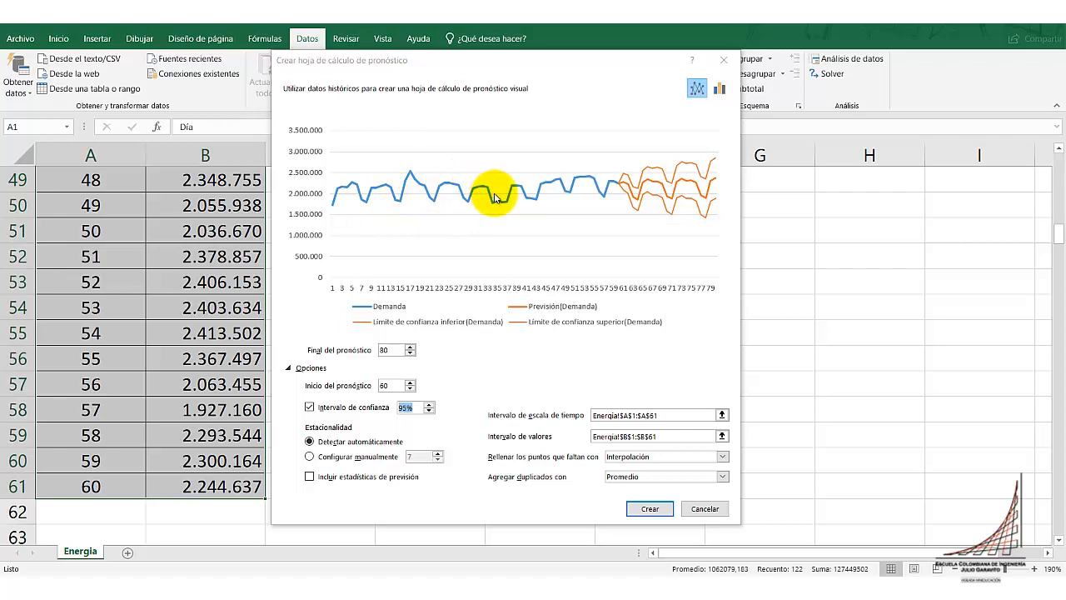
# Step: Keep seasonality on automatic detection and review the choices for filling missing points and aggregating duplicates, leaving Interpolación and Promedio
pyautogui.click(333, 447)
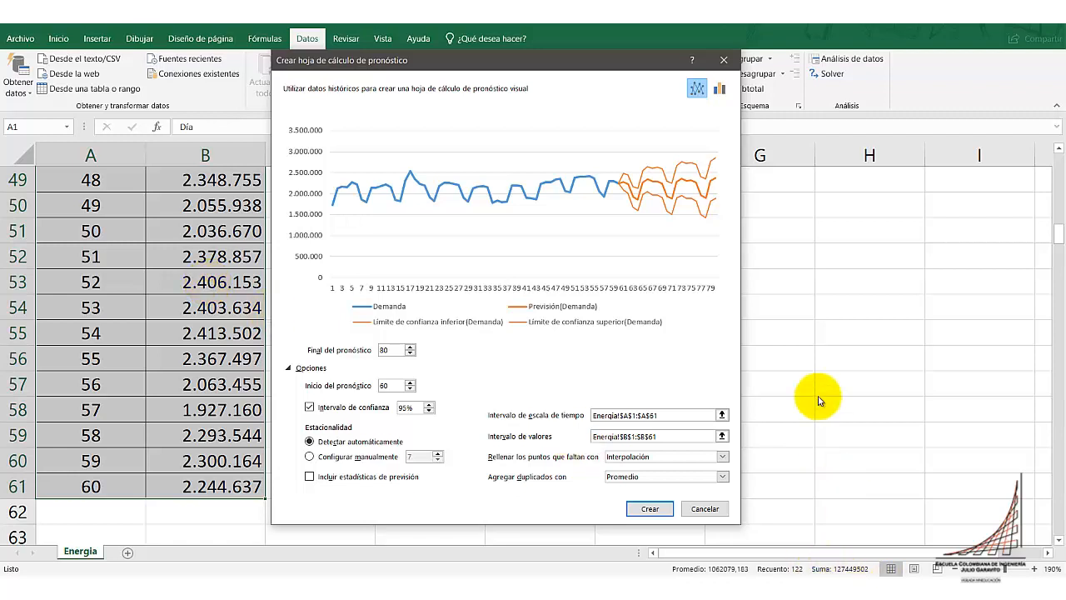
pyautogui.click(723, 458)
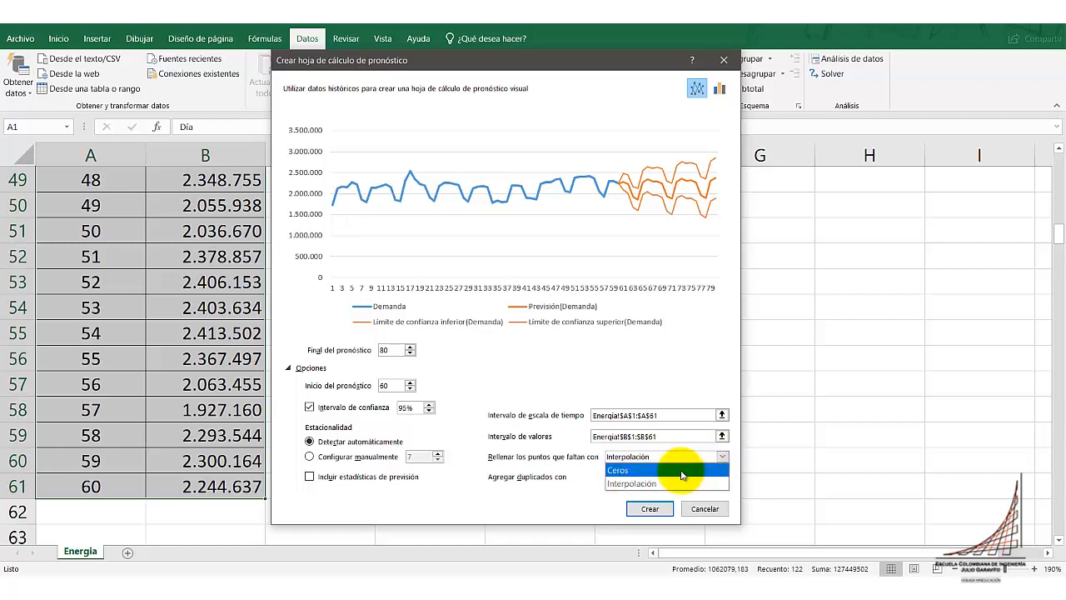
pyautogui.click(678, 381)
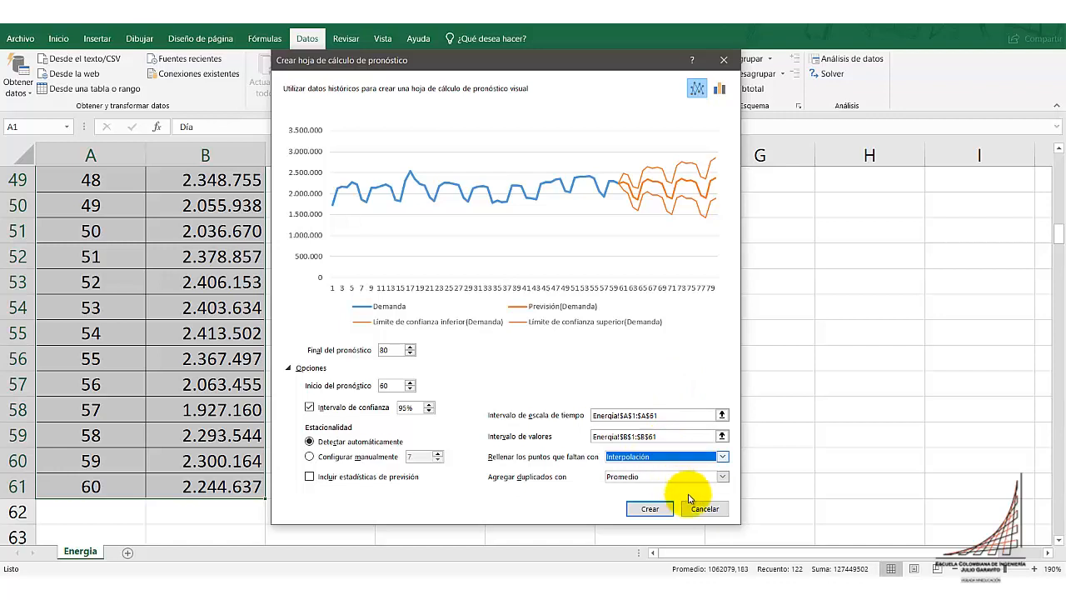
pyautogui.click(723, 477)
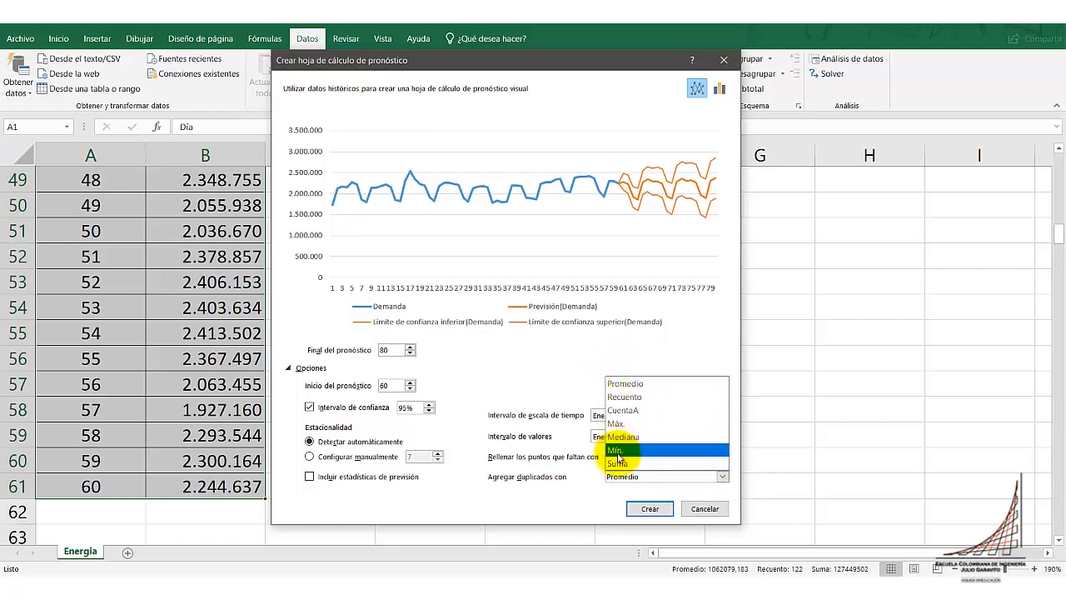
pyautogui.click(643, 356)
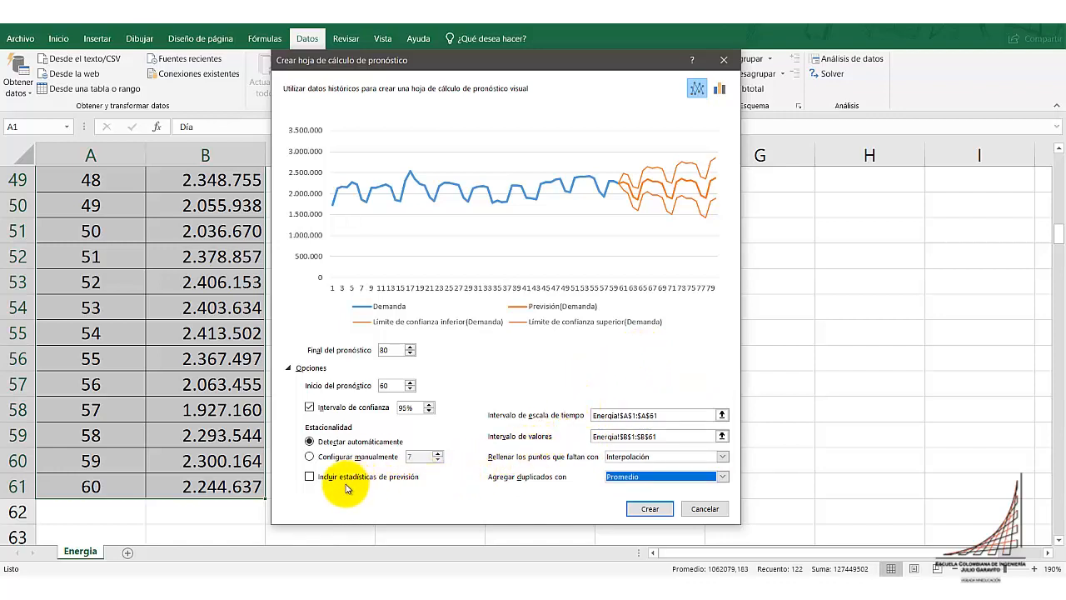
# Step: Create the forecast sheet with forecast statistics included, and move its chart below the statistics table
pyautogui.click(310, 477)
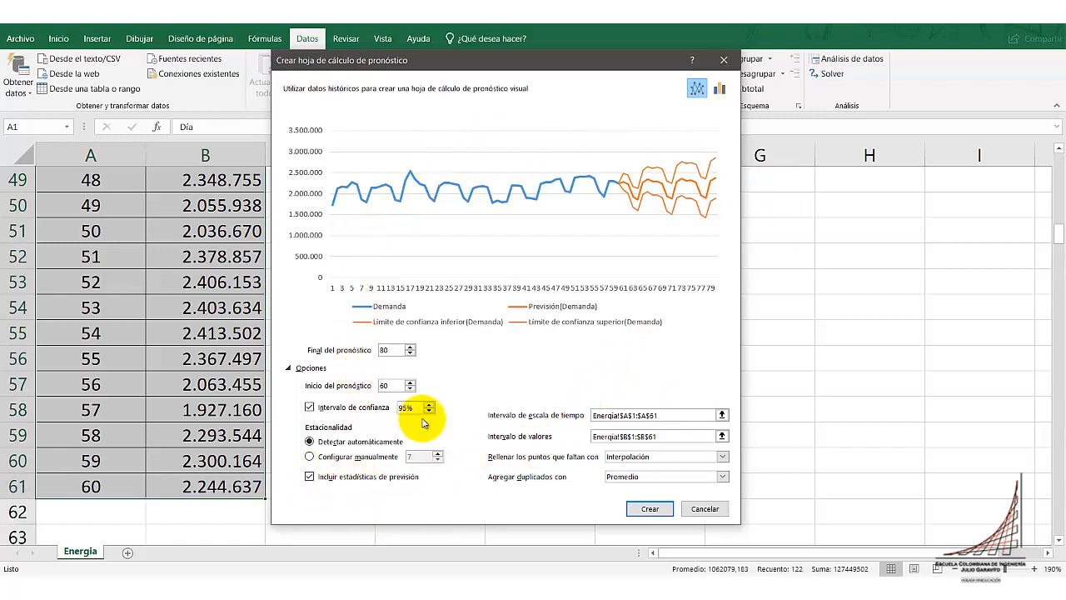
pyautogui.click(655, 510)
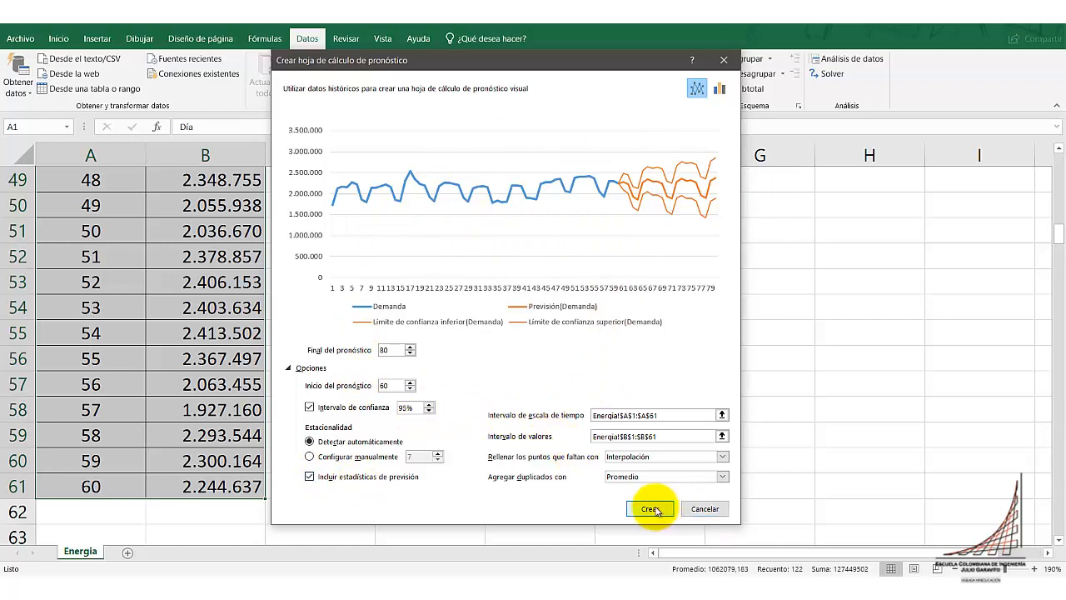
pyautogui.click(652, 509)
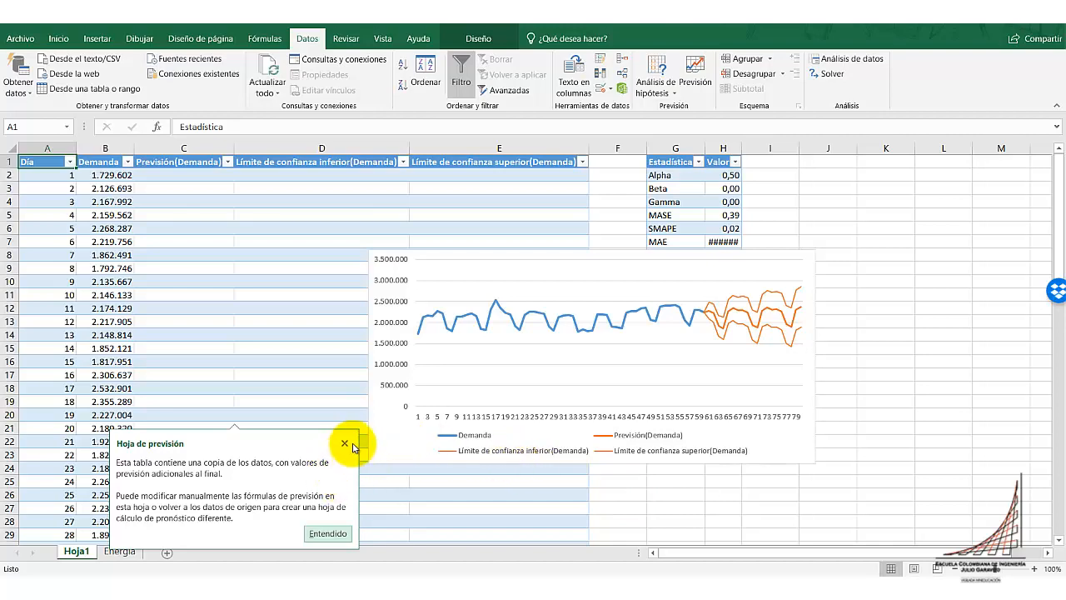
pyautogui.click(348, 444)
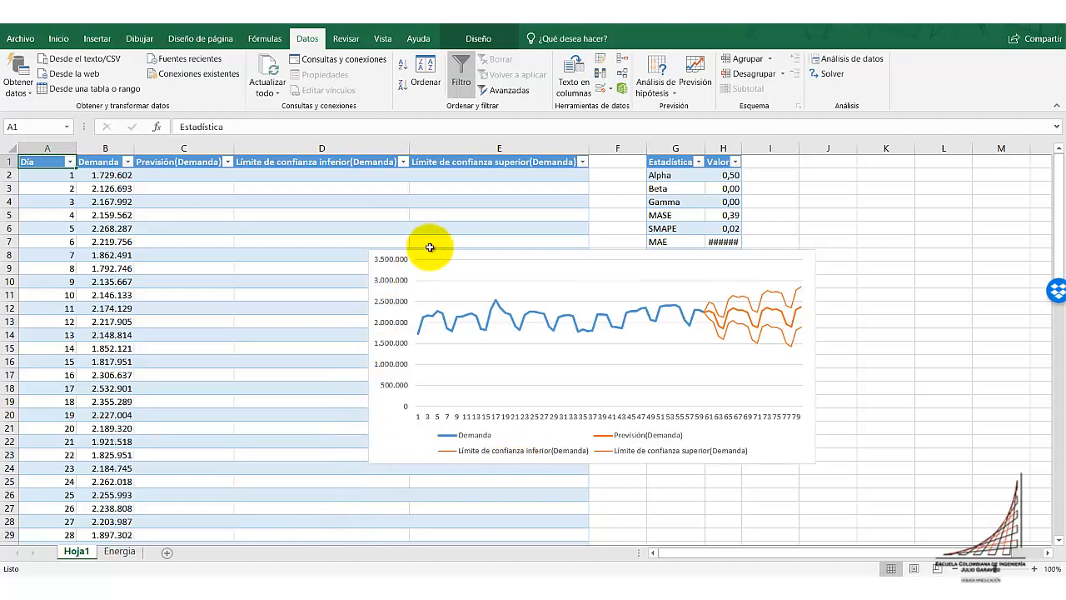
pyautogui.moveTo(432, 252); pyautogui.dragTo(661, 296)
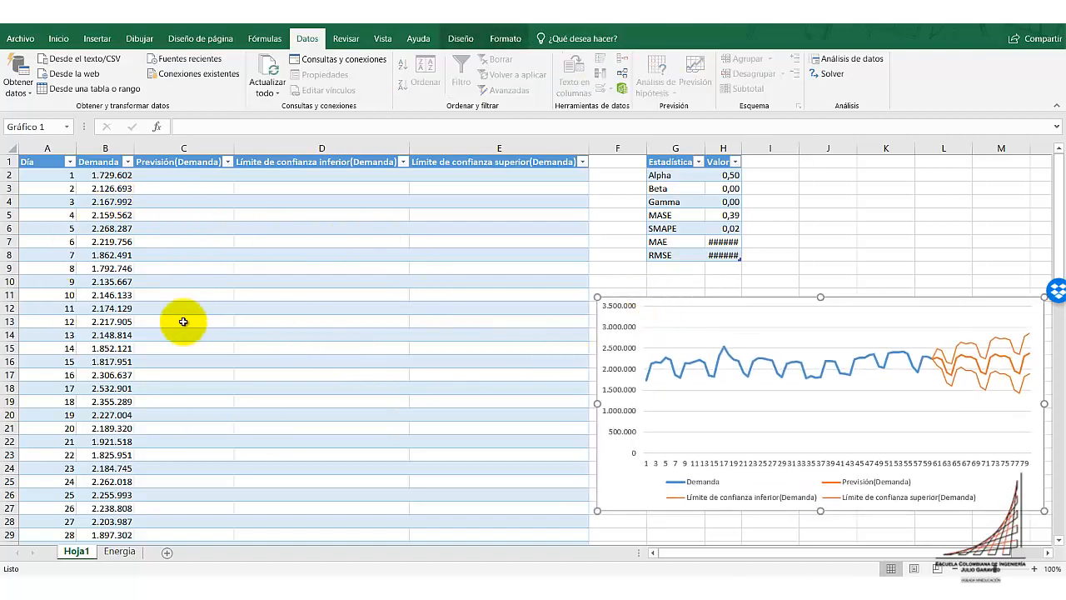
# Step: Examine the forecast and confidence limit columns for days 60 to 80, as well as the forecast chart
pyautogui.scroll(-5, 85, 203)
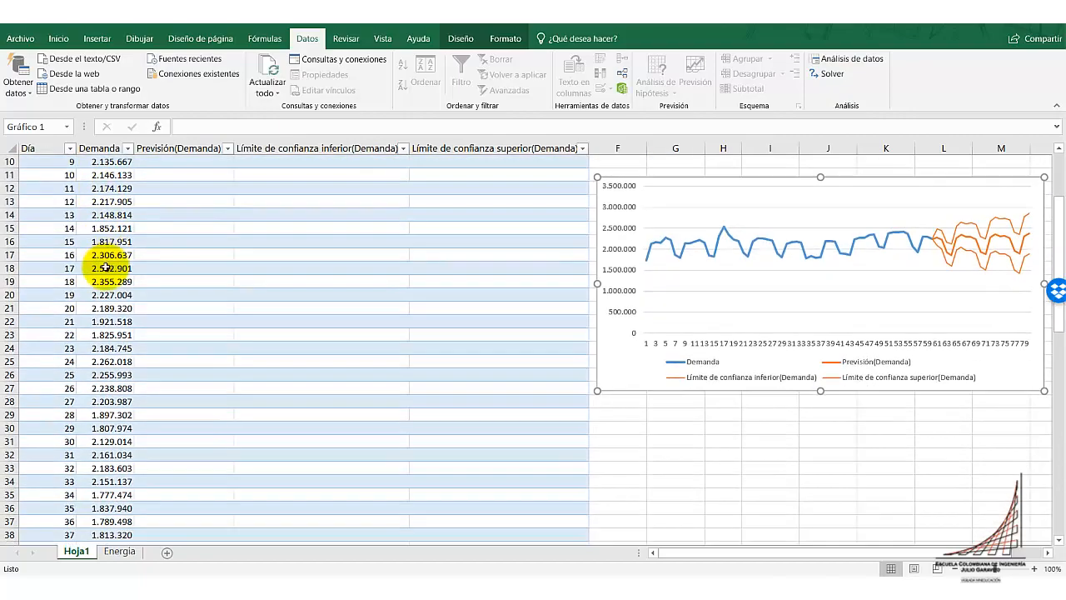
pyautogui.scroll(-8, 114, 328)
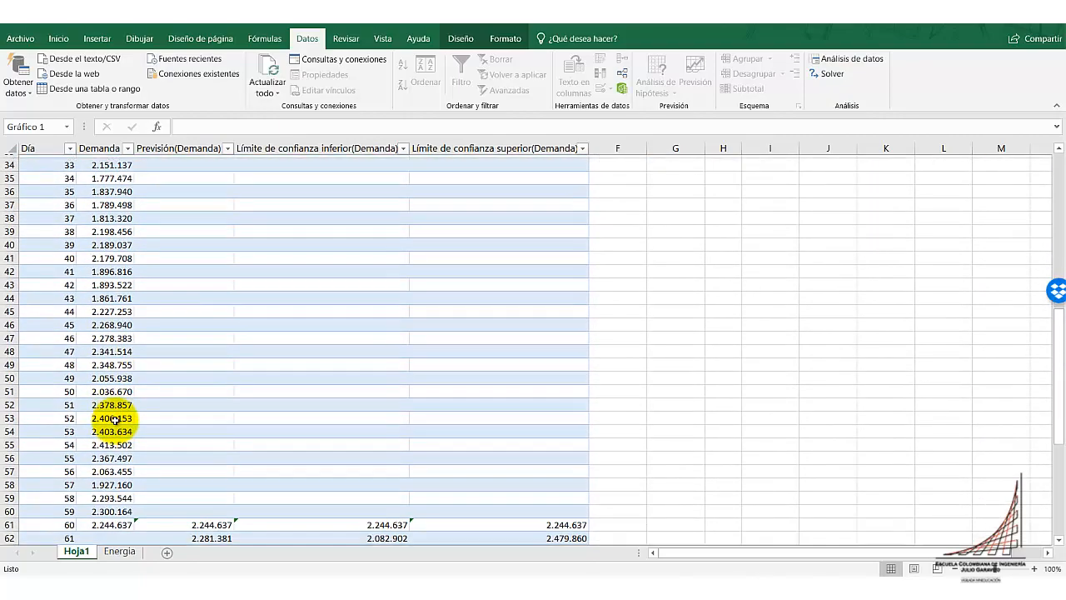
pyautogui.scroll(-2, 119, 415)
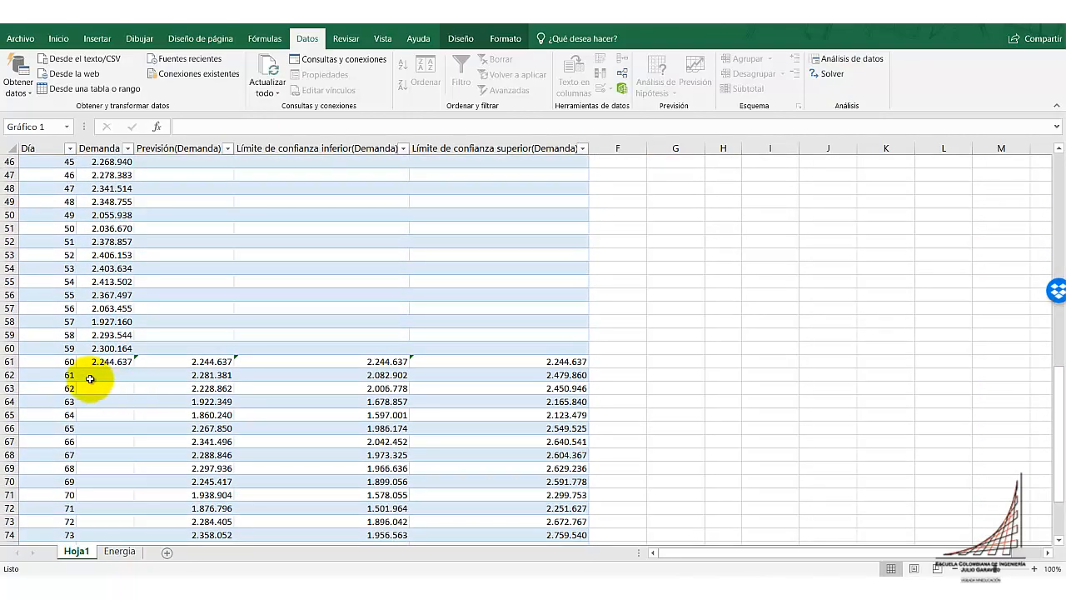
pyautogui.scroll(-1, 65, 367)
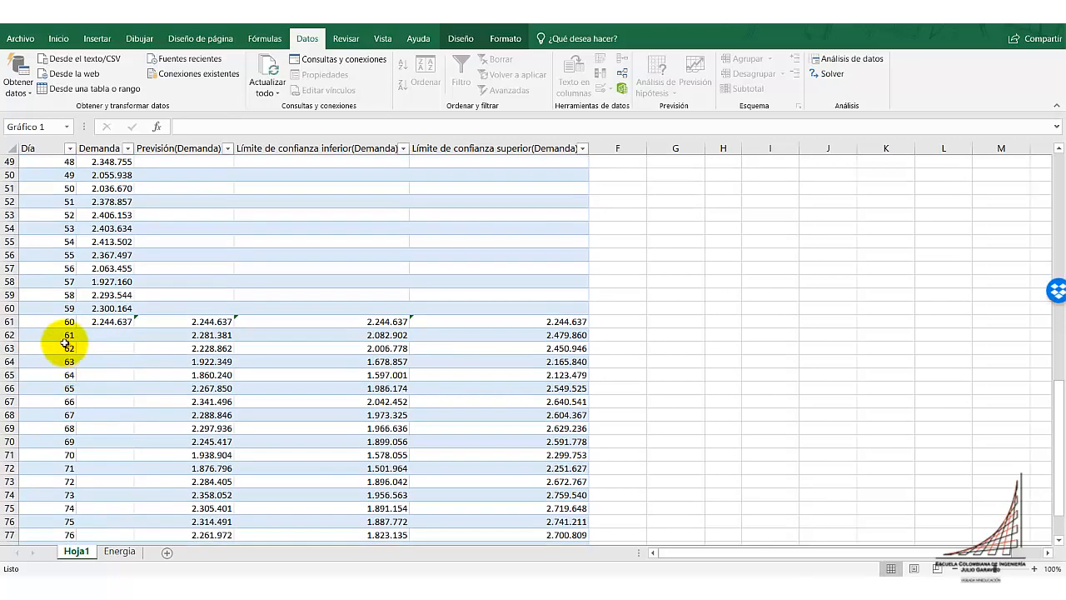
pyautogui.scroll(-2, 63, 338)
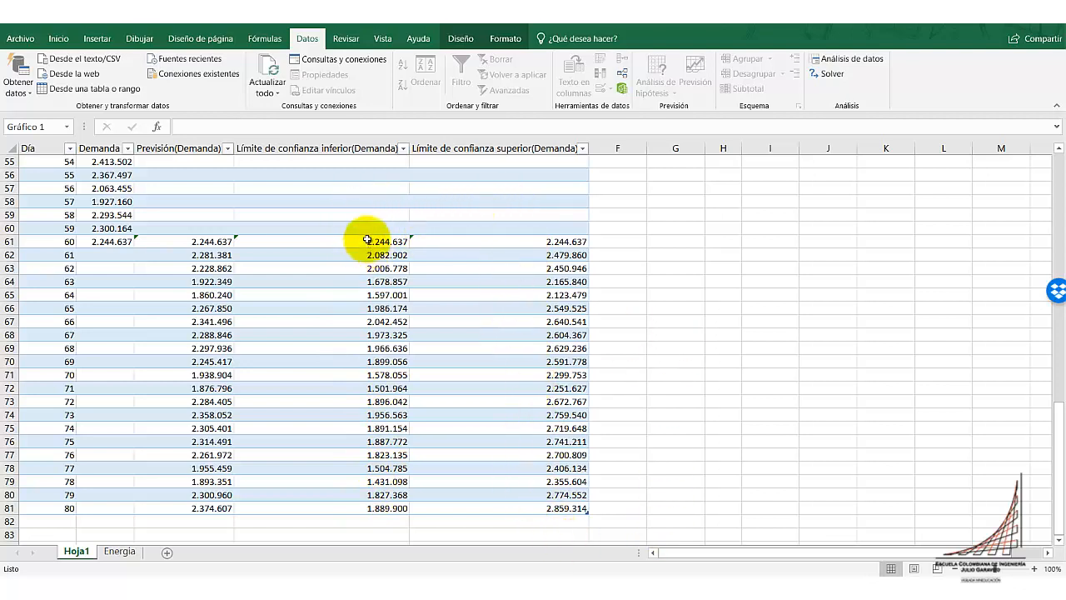
pyautogui.scroll(1, 888, 355)
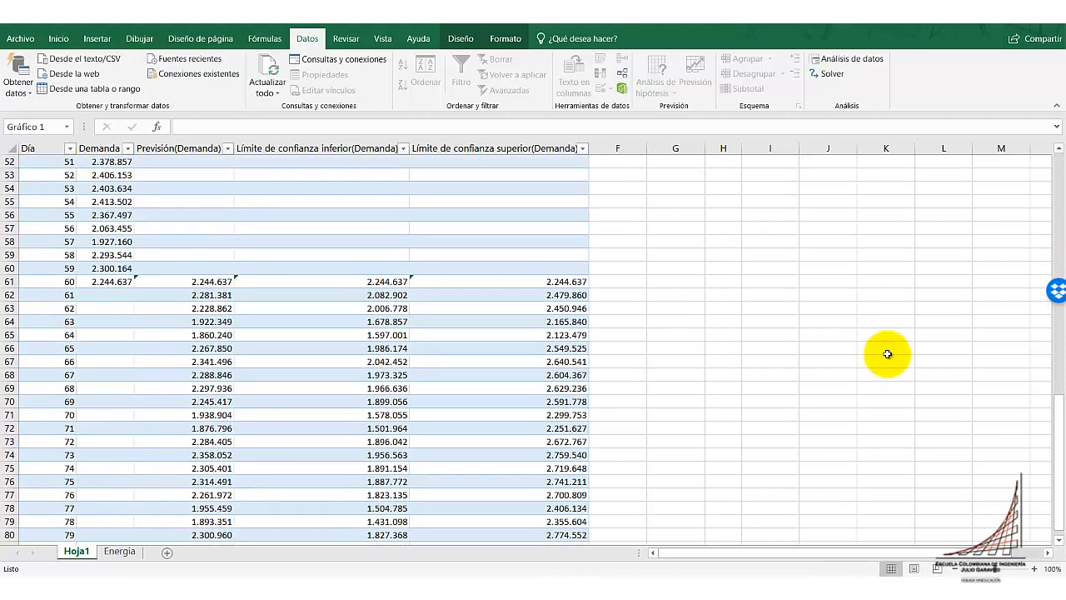
pyautogui.scroll(13, 888, 355)
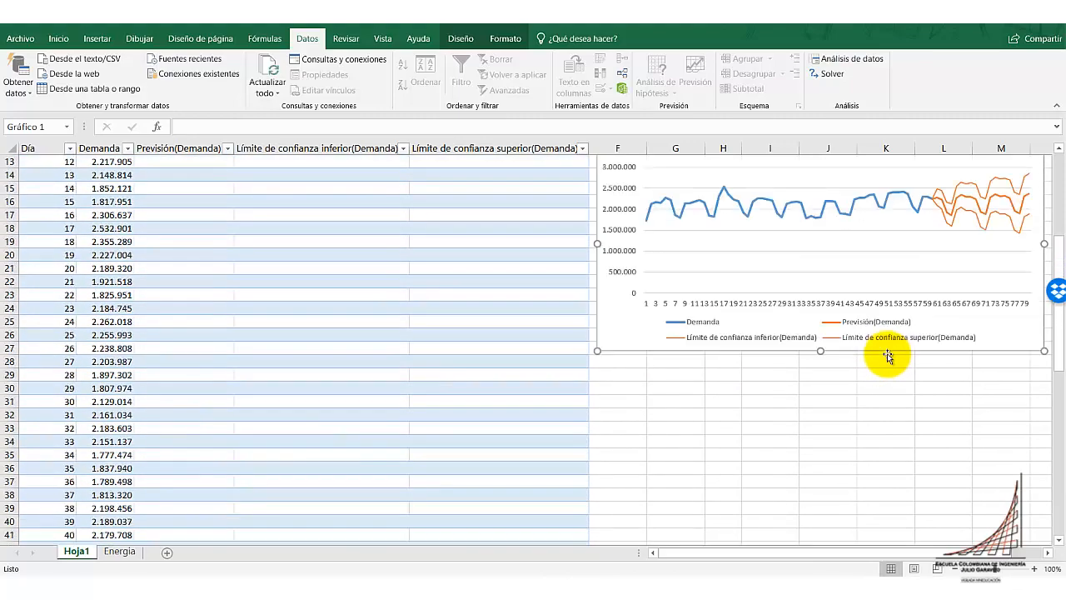
pyautogui.scroll(4, 888, 354)
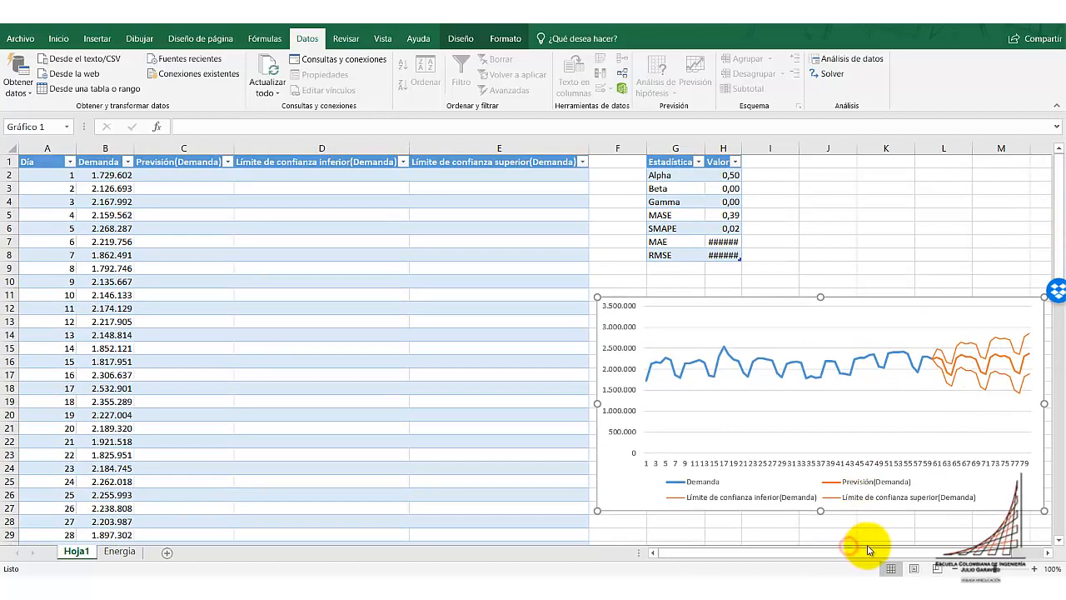
pyautogui.click(1049, 552)
pyautogui.click(1049, 552)
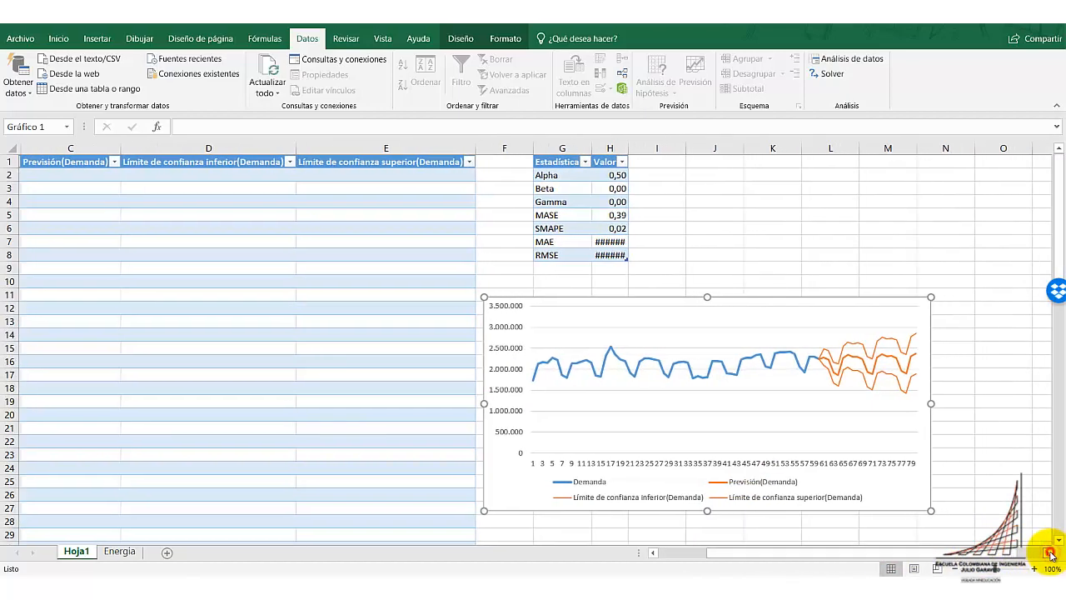
pyautogui.click(1050, 552)
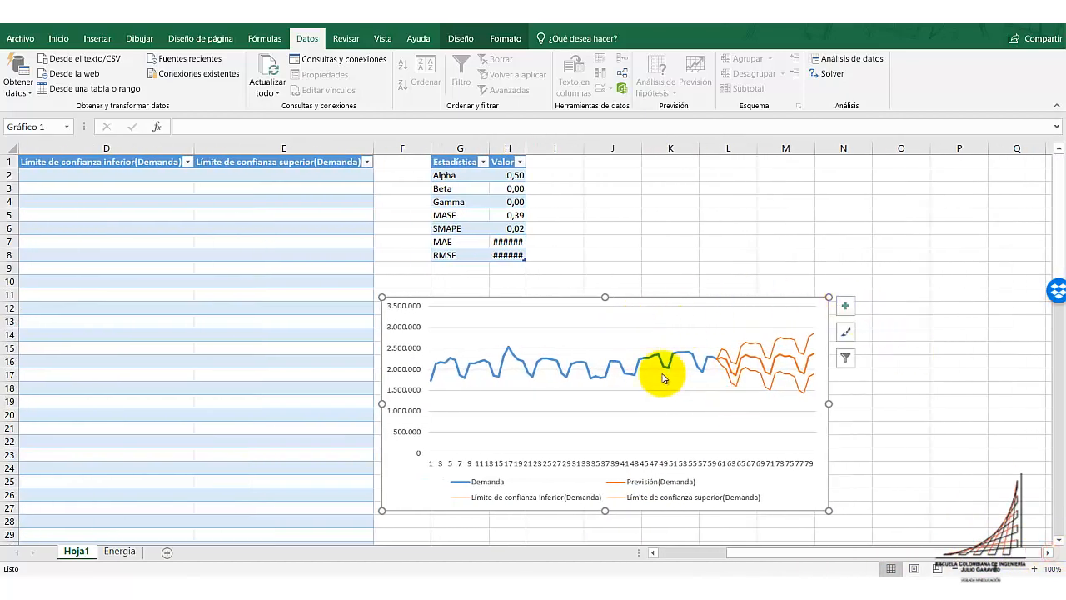
# Step: Fit column H's width to its contents in the statistics table and select the values in H2:H6
pyautogui.click(626, 217)
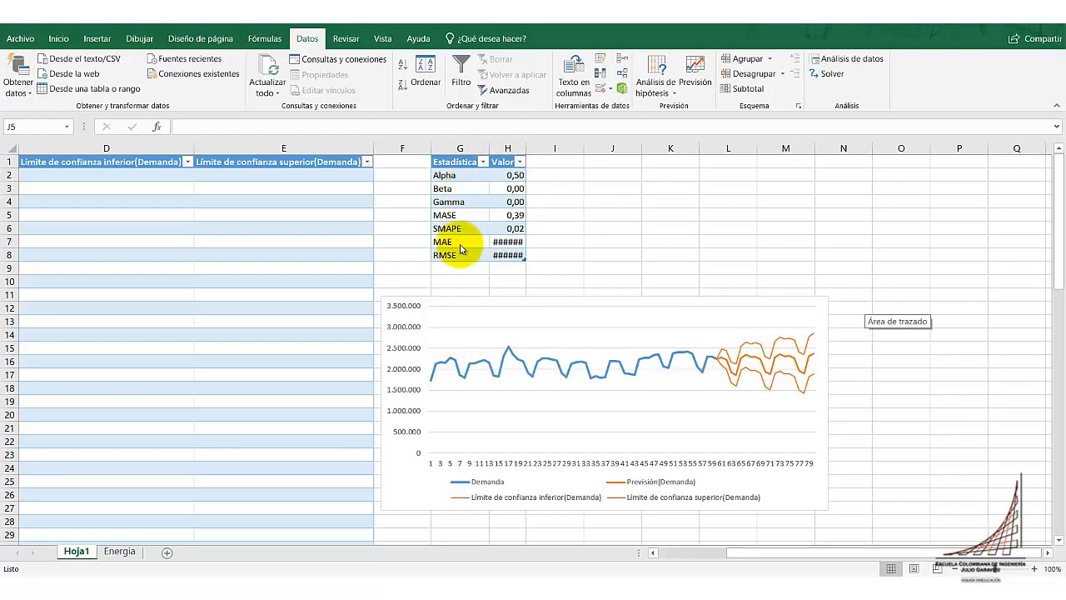
pyautogui.doubleClick(528, 148)
pyautogui.moveTo(527, 148); pyautogui.dragTo(534, 228)
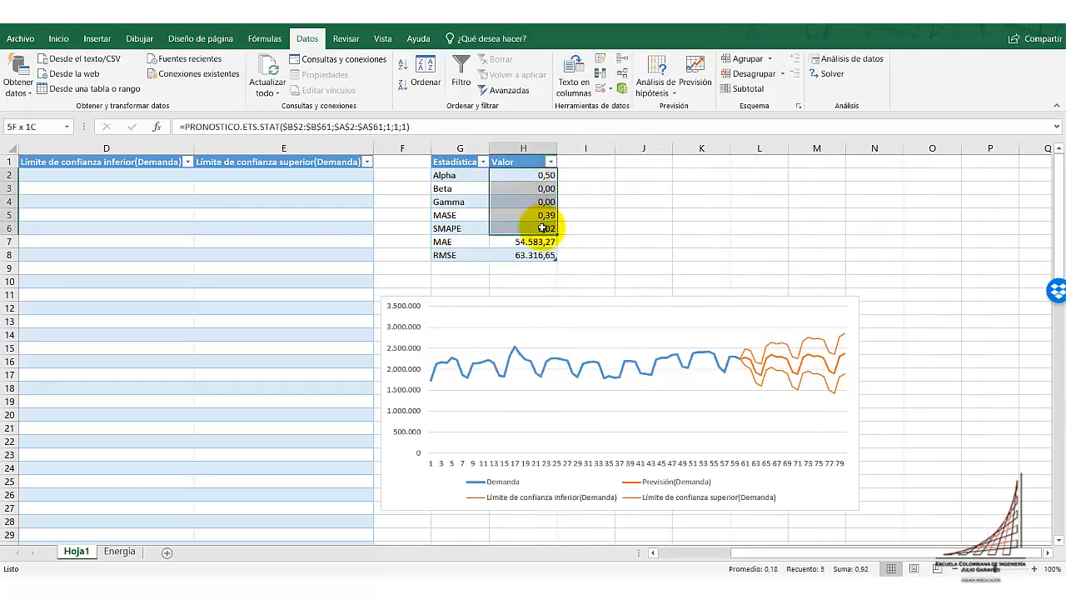
# Step: Show the selected statistics values in H2:H6 with four decimal places
pyautogui.click(58, 39)
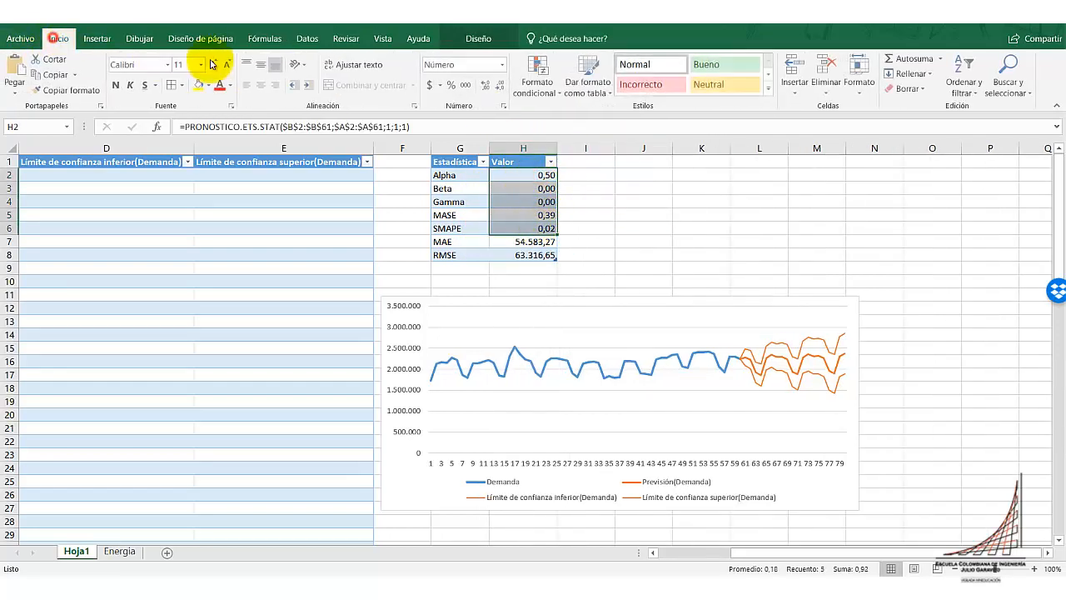
pyautogui.click(484, 86)
pyautogui.click(484, 86)
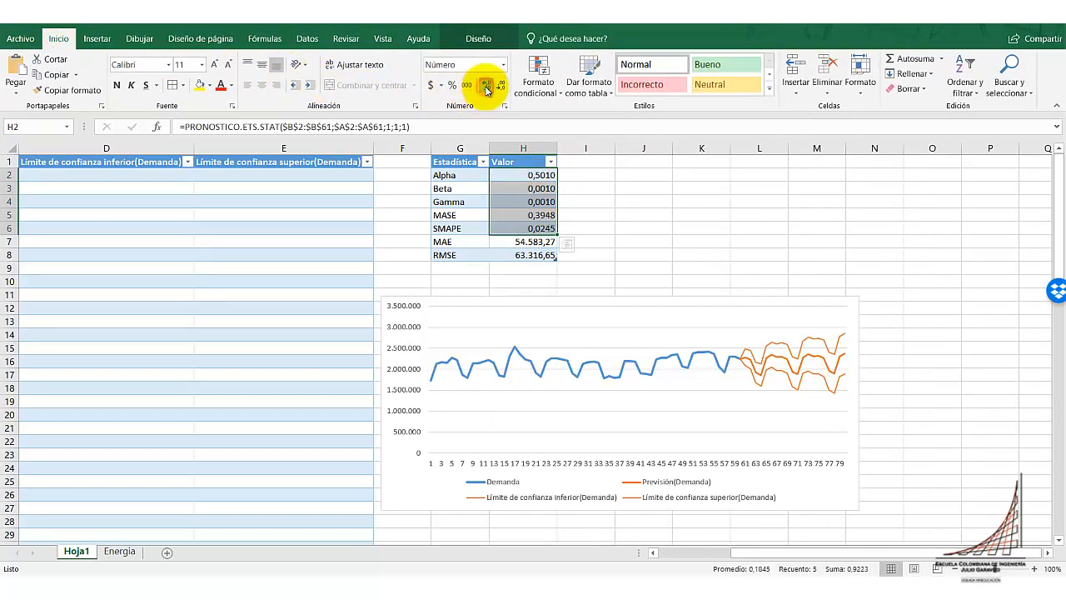
pyautogui.click(654, 185)
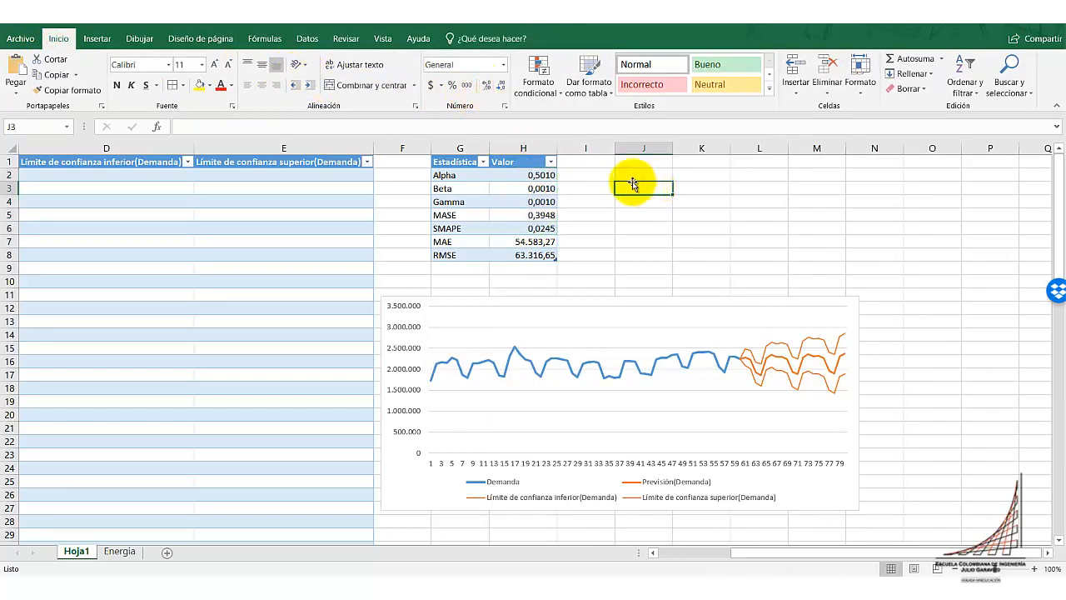
# Step: Examine the Alpha, Beta, Gamma and MASE rows of the forecast statistics table
pyautogui.click(443, 176)
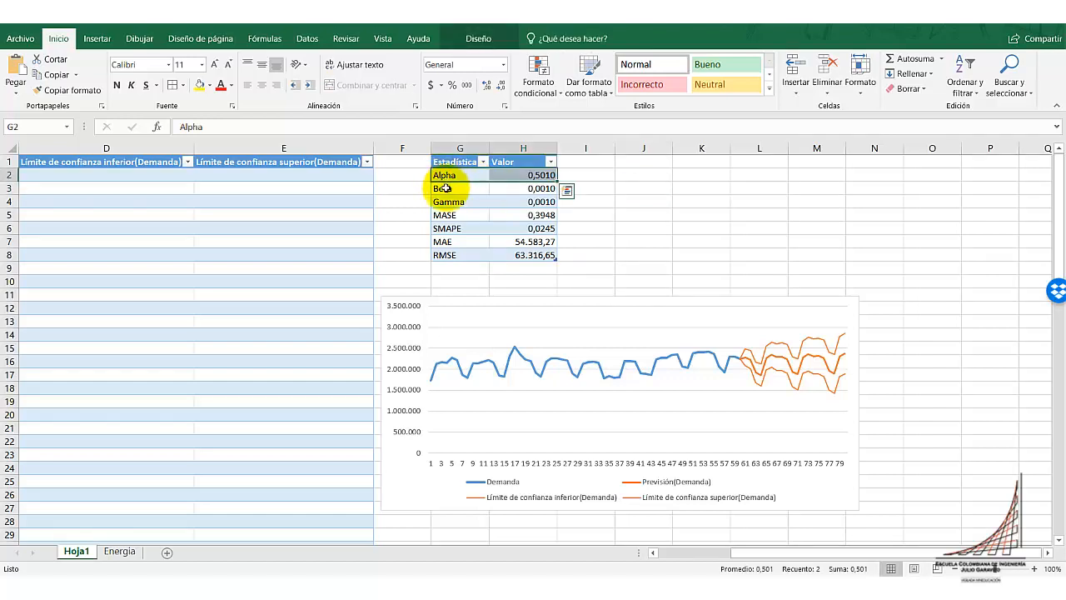
pyautogui.click(445, 188)
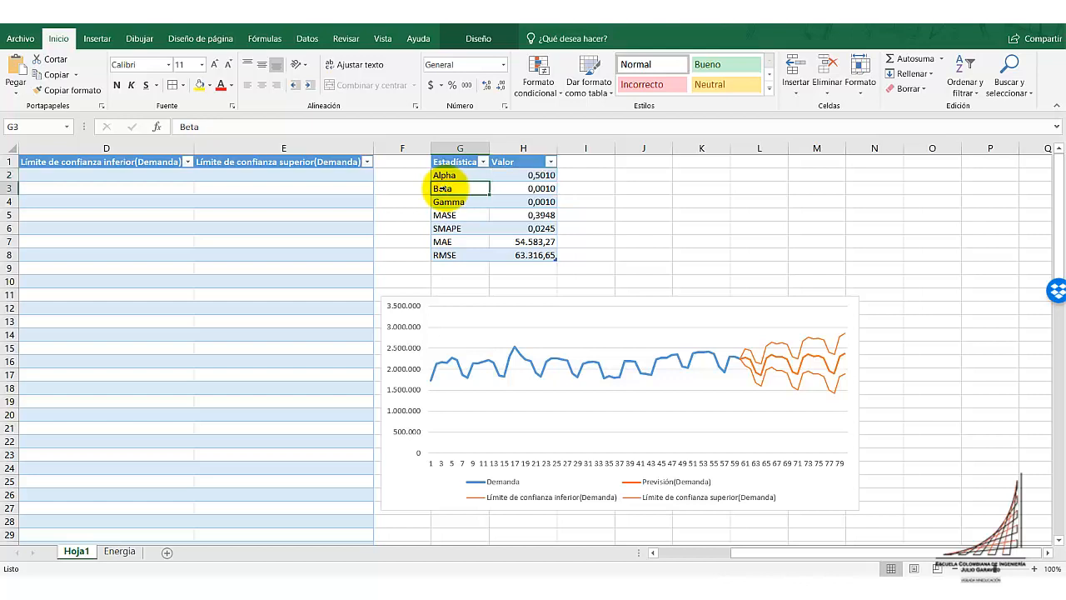
pyautogui.click(437, 202)
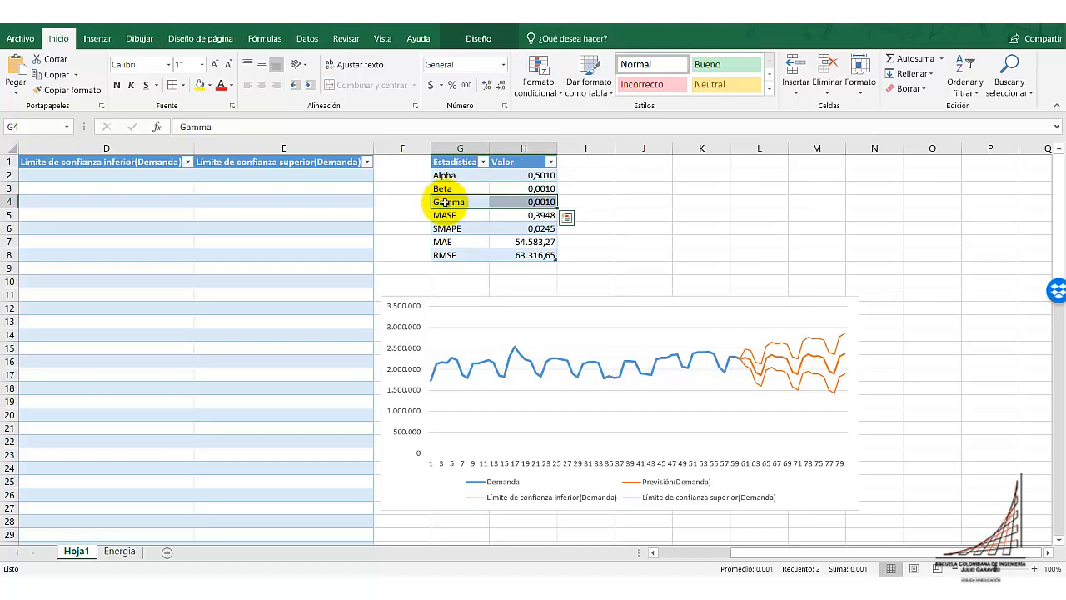
pyautogui.click(657, 239)
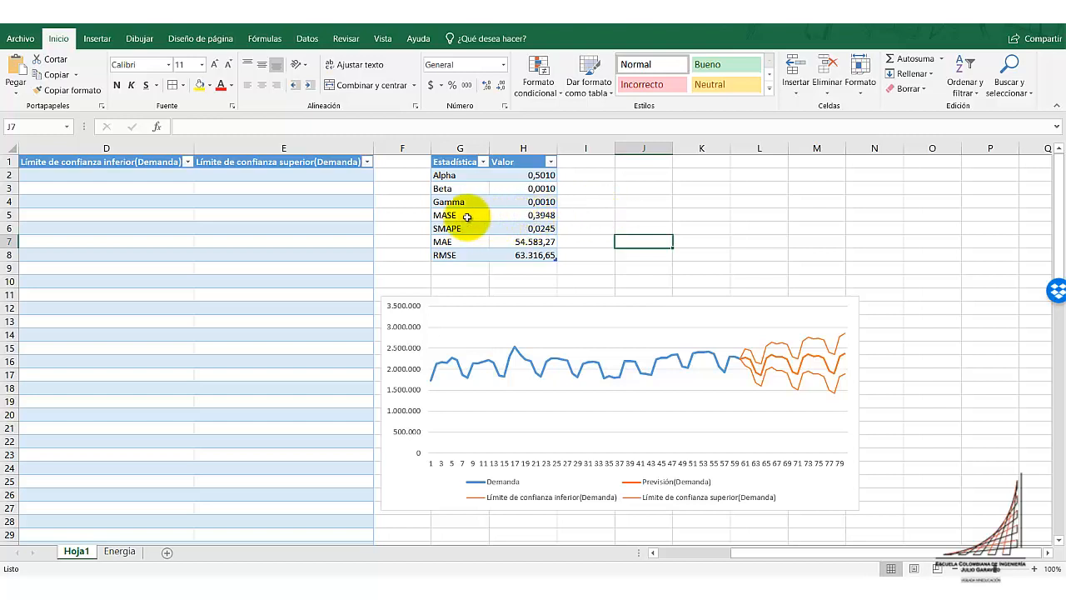
pyautogui.moveTo(467, 218); pyautogui.dragTo(509, 219)
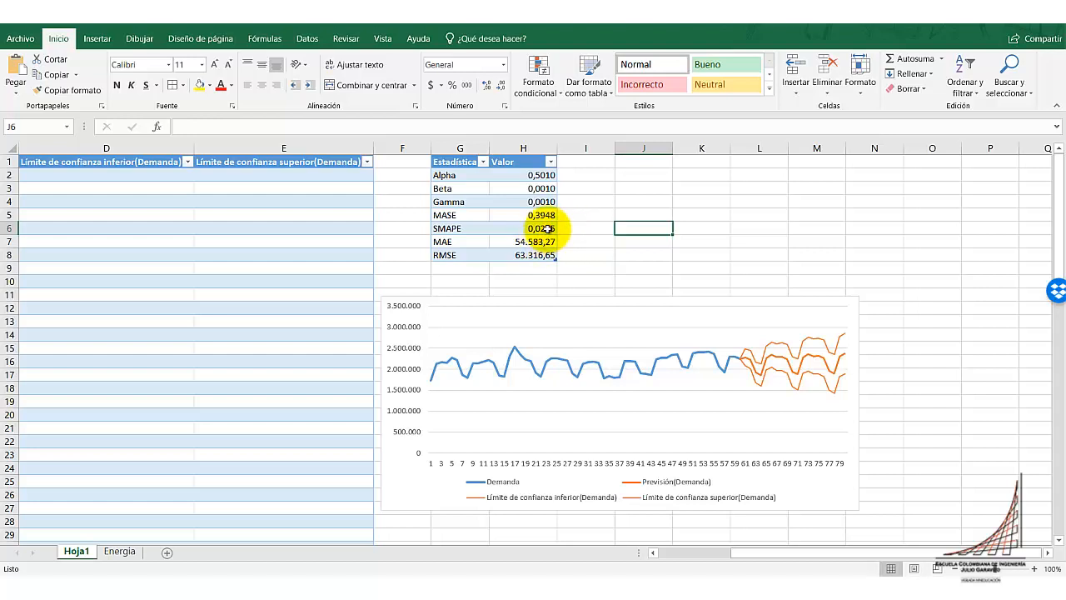
# Step: Format the SMAPE value in H6 as a percentage with one decimal place
pyautogui.click(547, 228)
pyautogui.click(452, 85)
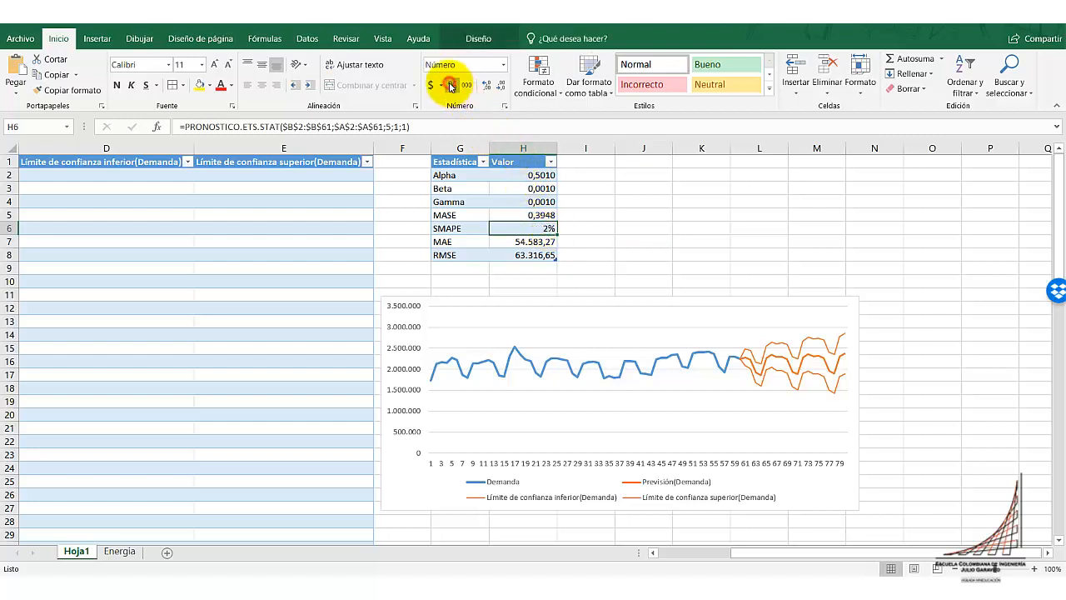
pyautogui.click(487, 85)
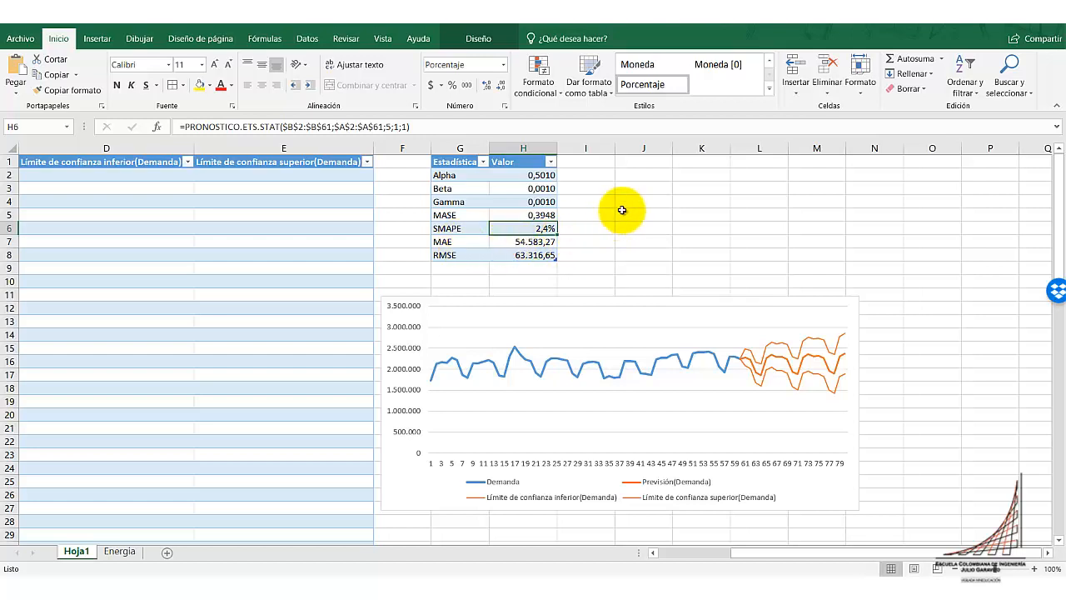
pyautogui.click(584, 243)
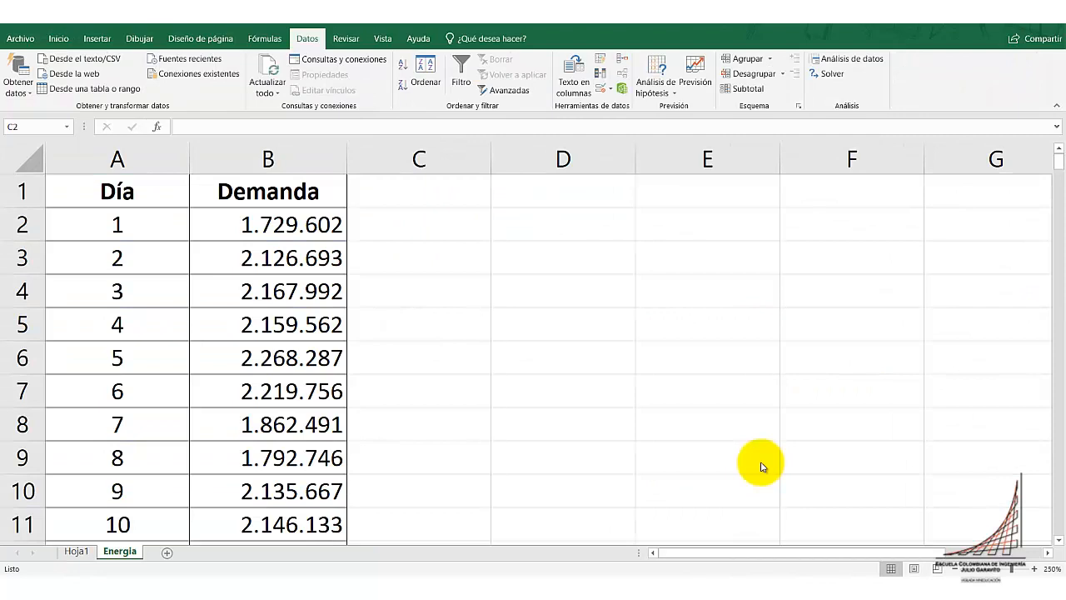
# Step: Start a +pronostico.ets formula in C2 of the Energia sheet and review the descriptions of the PRONOSTICO.ETS, CONFINT, ESTACIONALIDAD and STAT functions
pyautogui.click(448, 230)
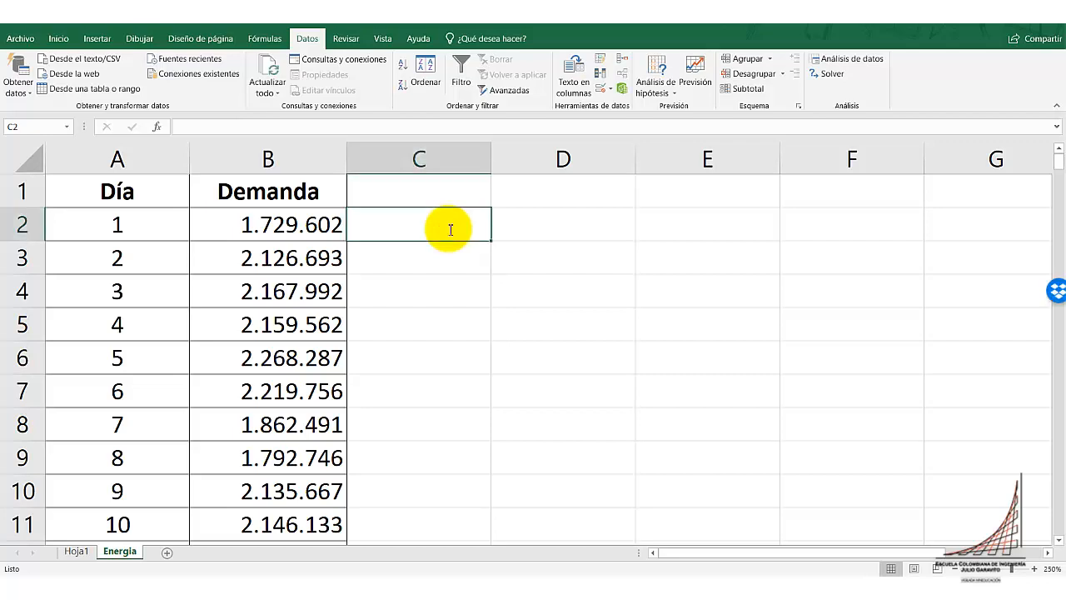
pyautogui.write('+p')
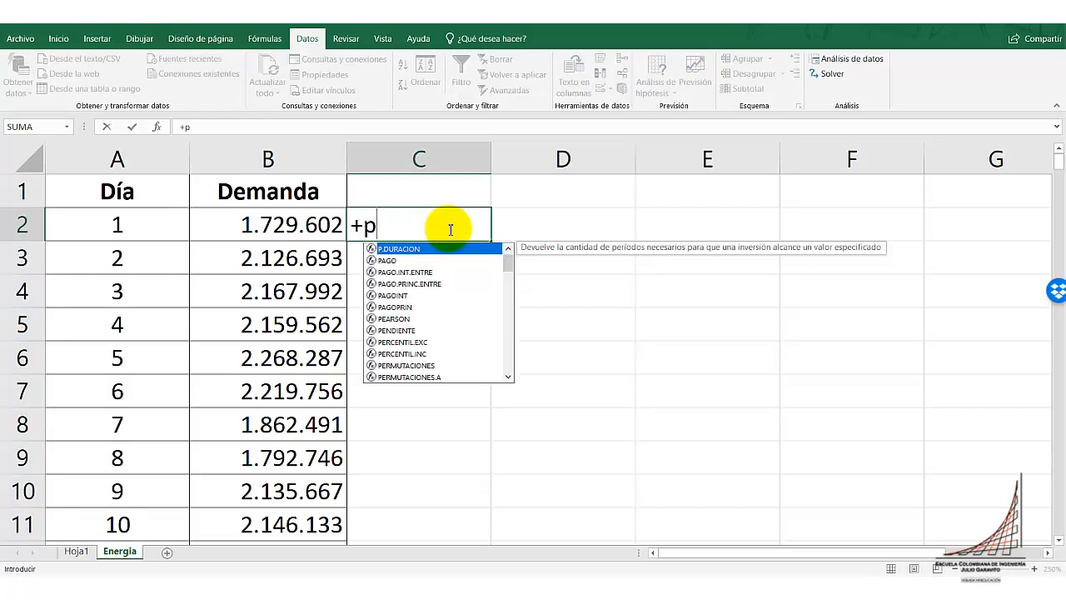
pyautogui.write('ronos')
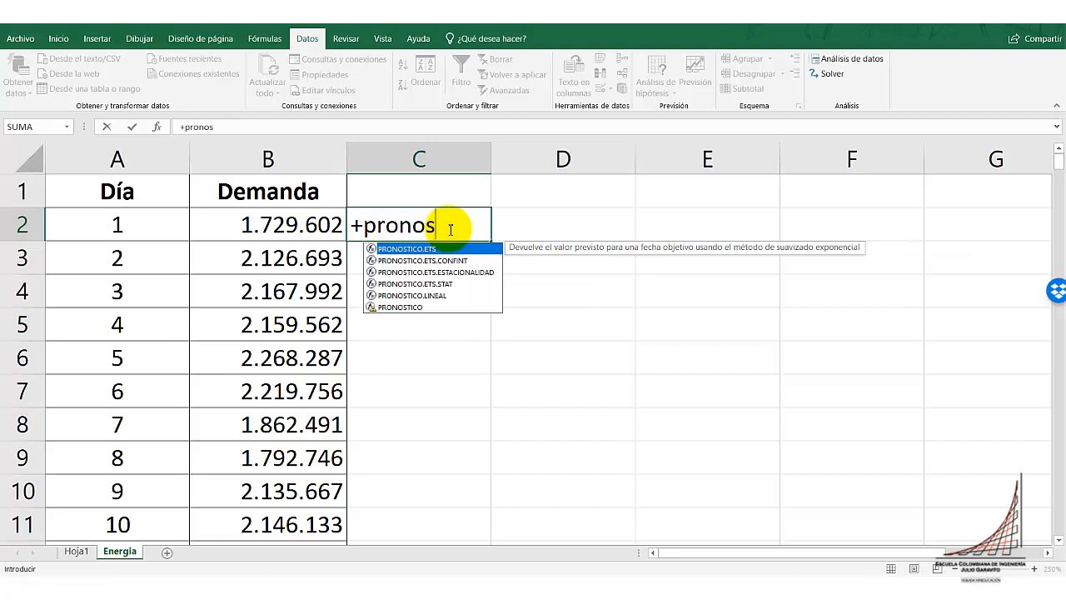
pyautogui.write('tico.ets')
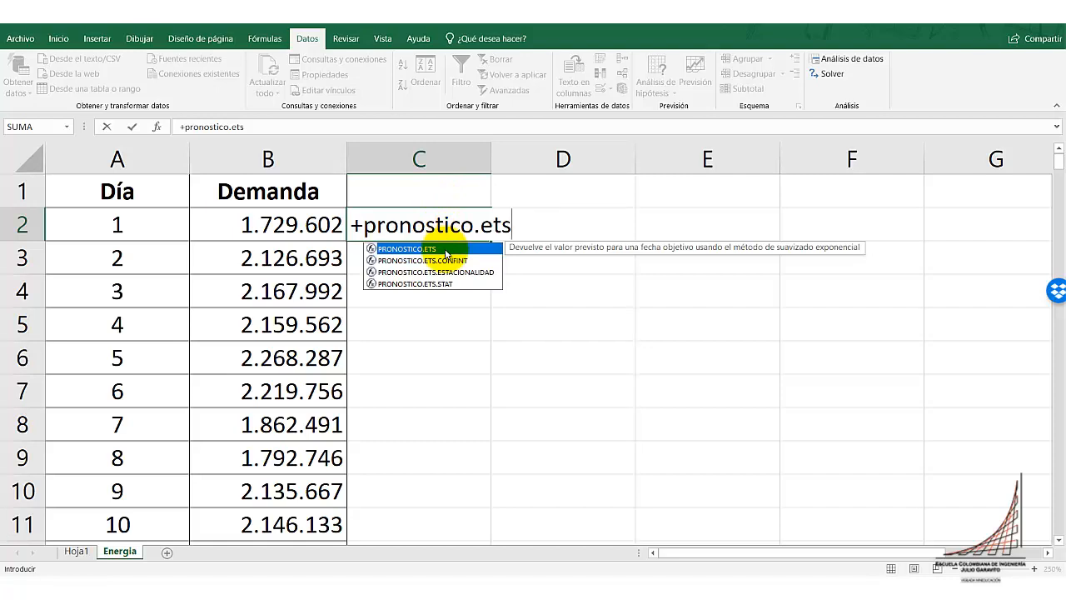
pyautogui.click(442, 261)
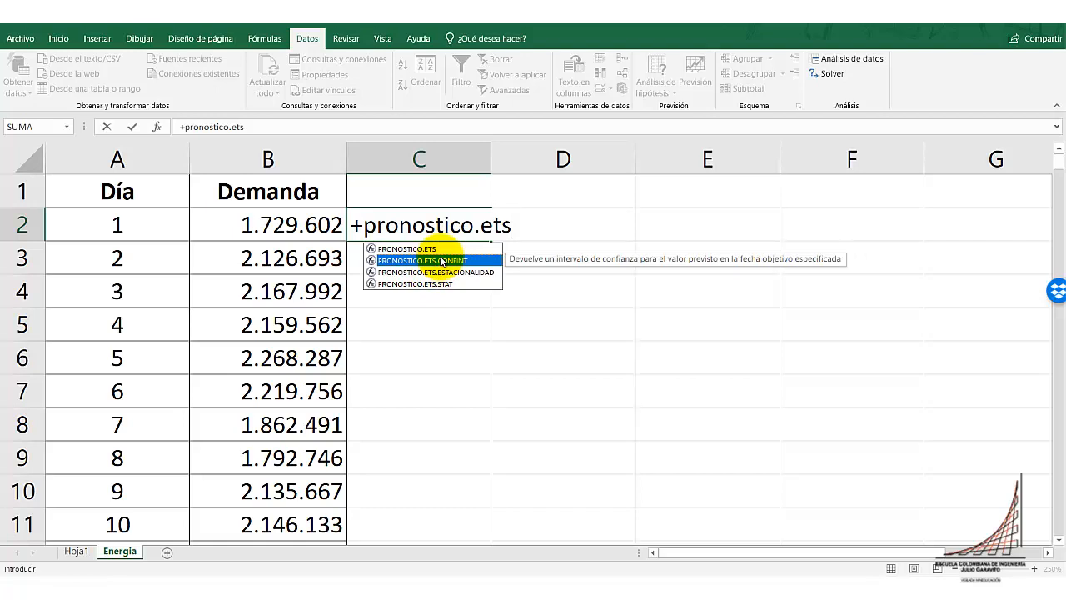
pyautogui.click(448, 271)
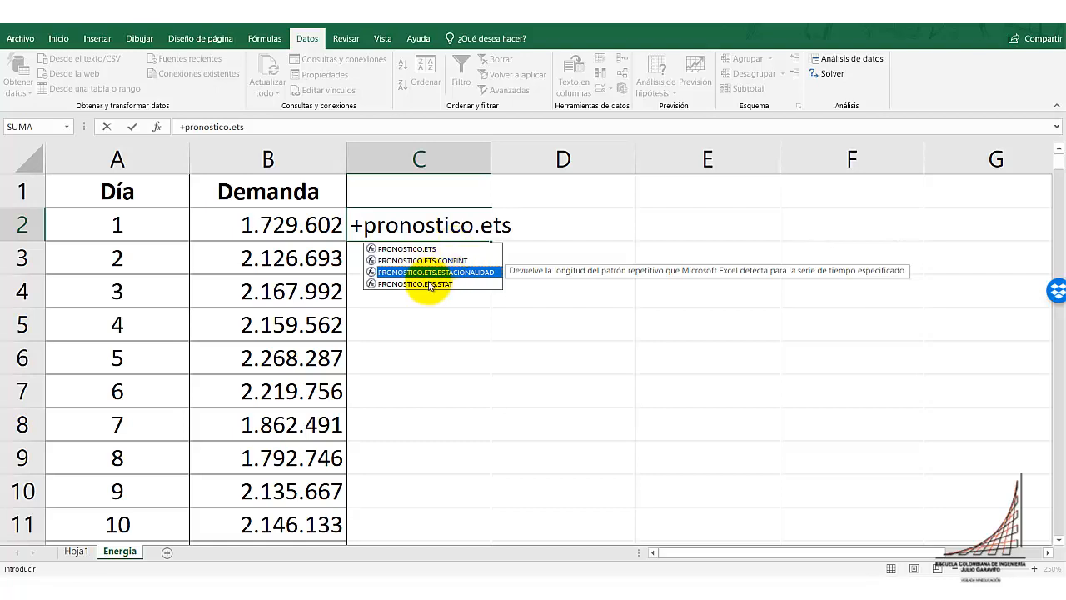
pyautogui.click(450, 284)
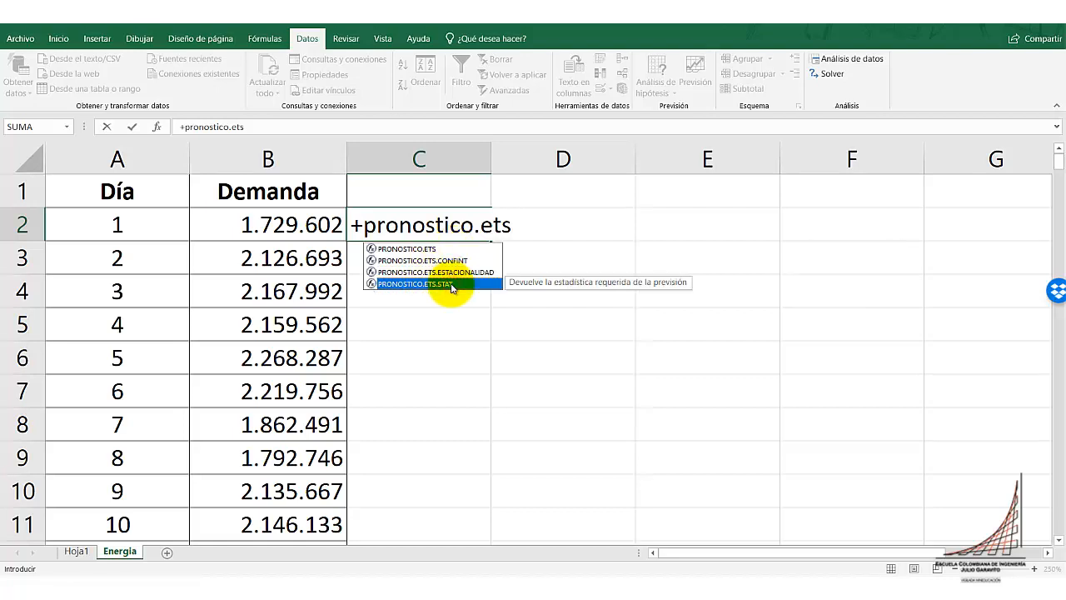